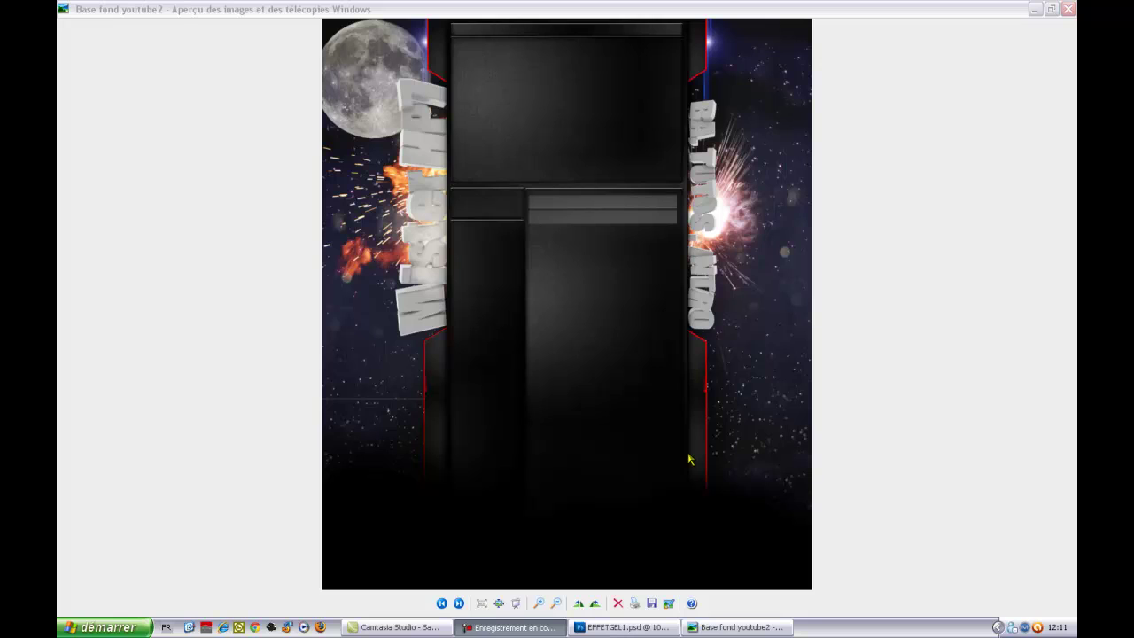
Step: Close the image preview, switch to Photoshop, and compare the text effects in effetgel.psd and EFFETGEL1.psd
left_click(1067, 9)
left_click(620, 626)
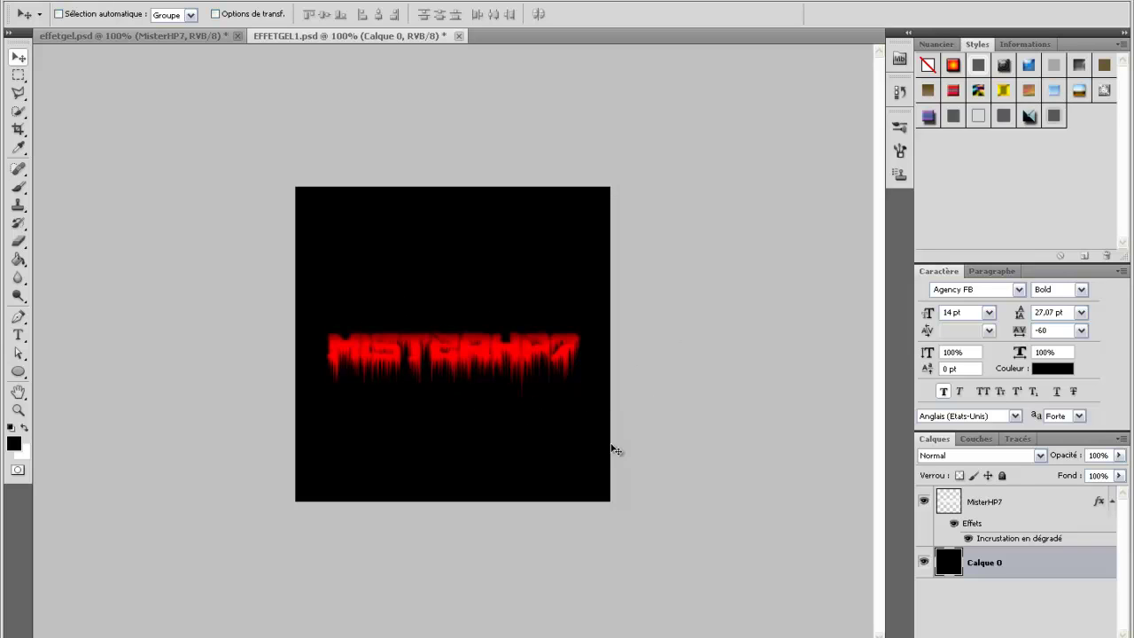
left_click(181, 40)
mouse_move(443, 347)
left_mouse_down()
mouse_move(466, 294)
mouse_move(462, 345)
left_mouse_up()
left_click(395, 37)
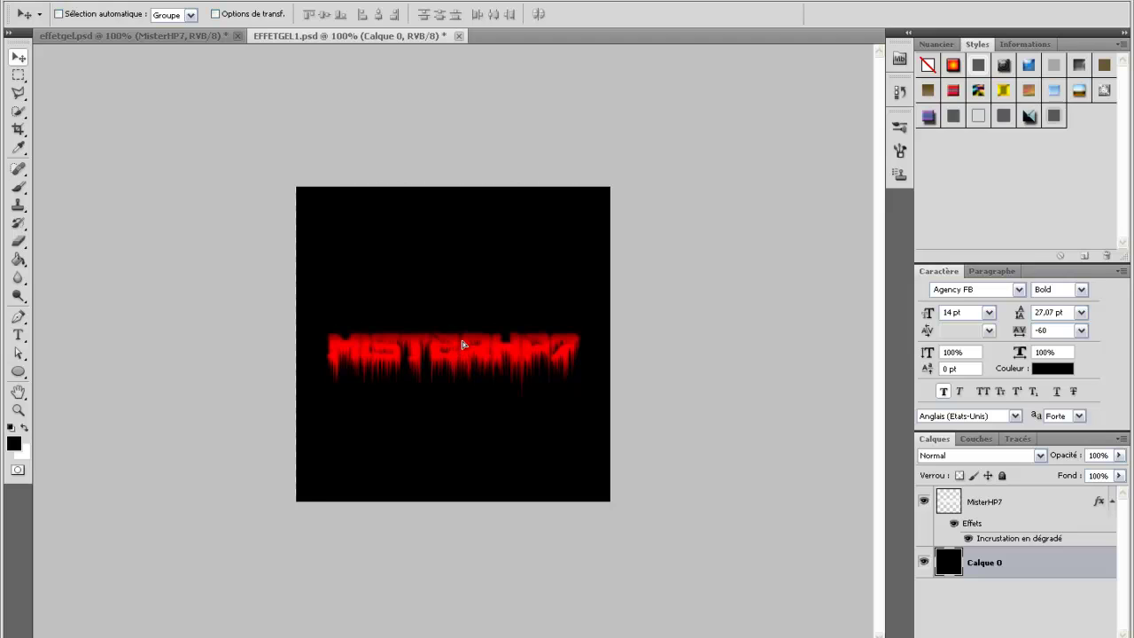
Step: Close EFFETGEL1.psd and effetgel.psd without saving their changes
left_click(458, 37)
left_click(589, 248)
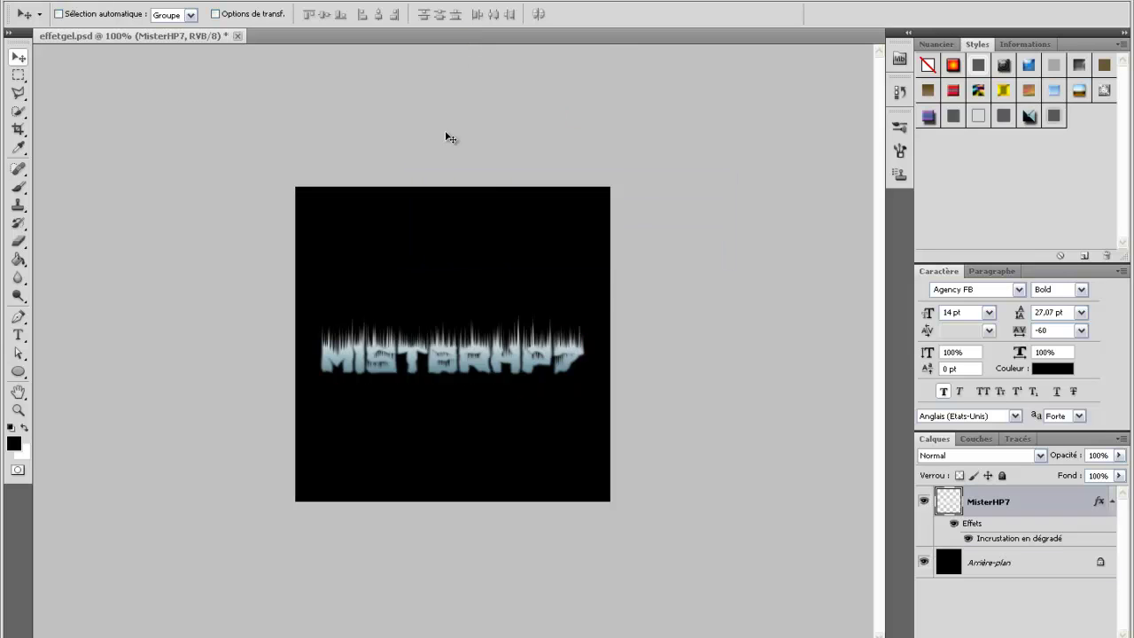
left_click(238, 36)
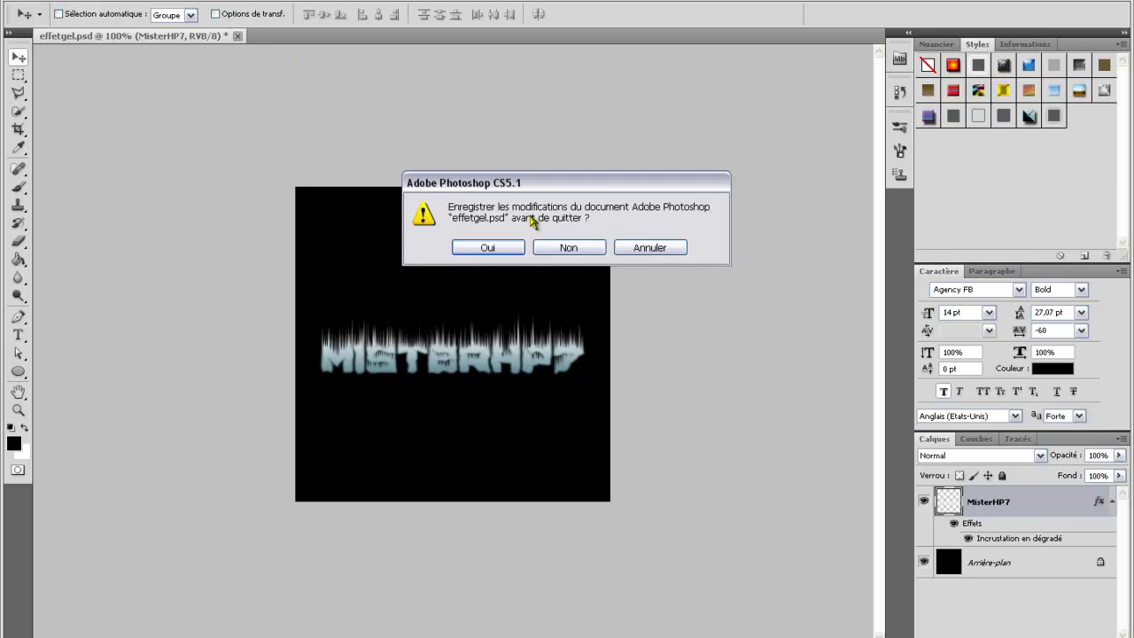
left_click(567, 245)
Step: Create a new document 500 pixels wide and 500 pixels high
left_click(71, 1)
left_click(70, 3)
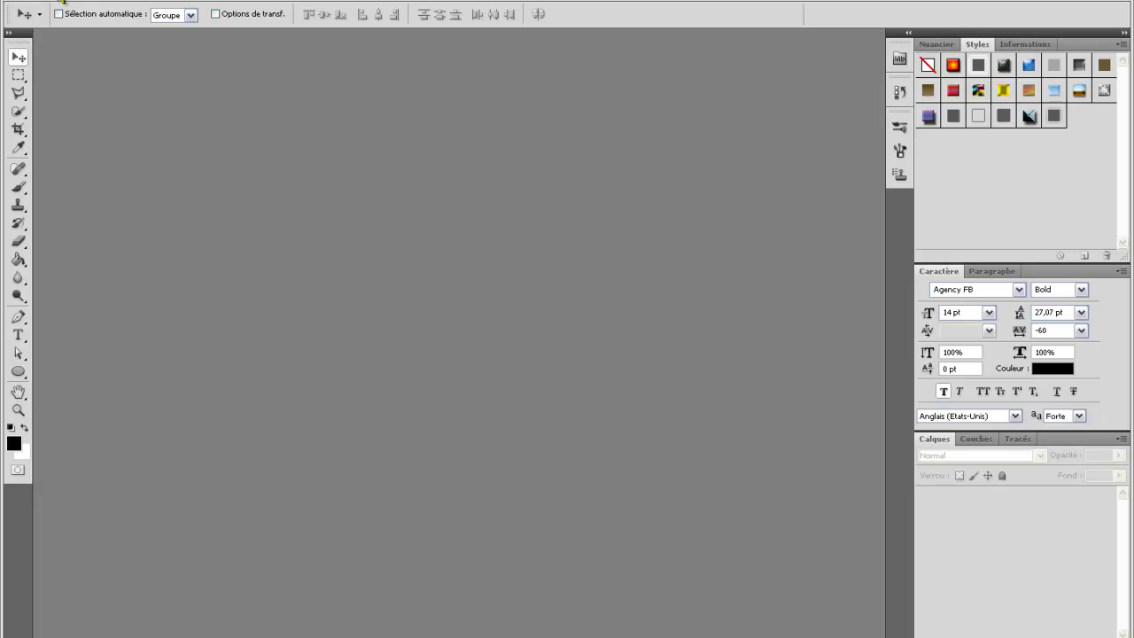
left_click(62, 2)
left_click(51, 6)
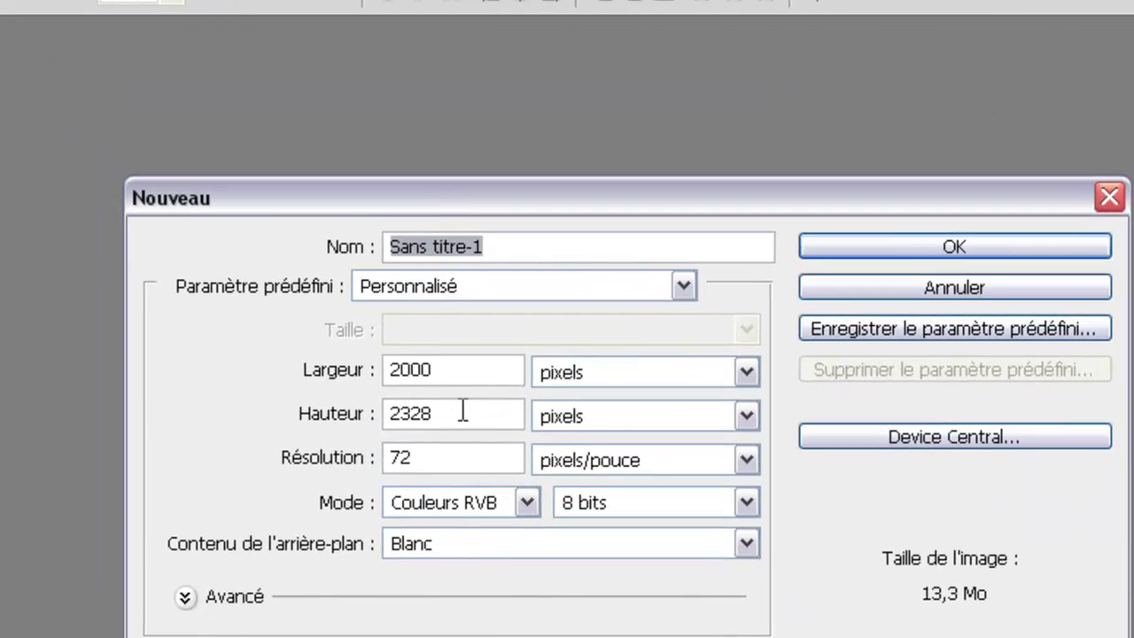
left_click_drag(401, 335, 305, 315)
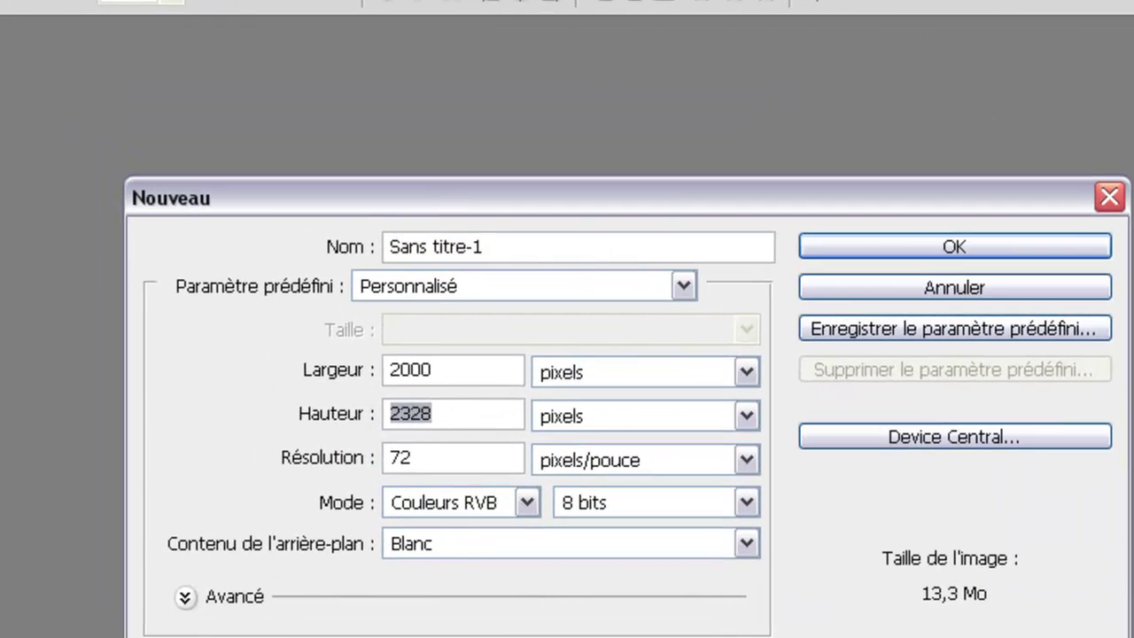
type("500")
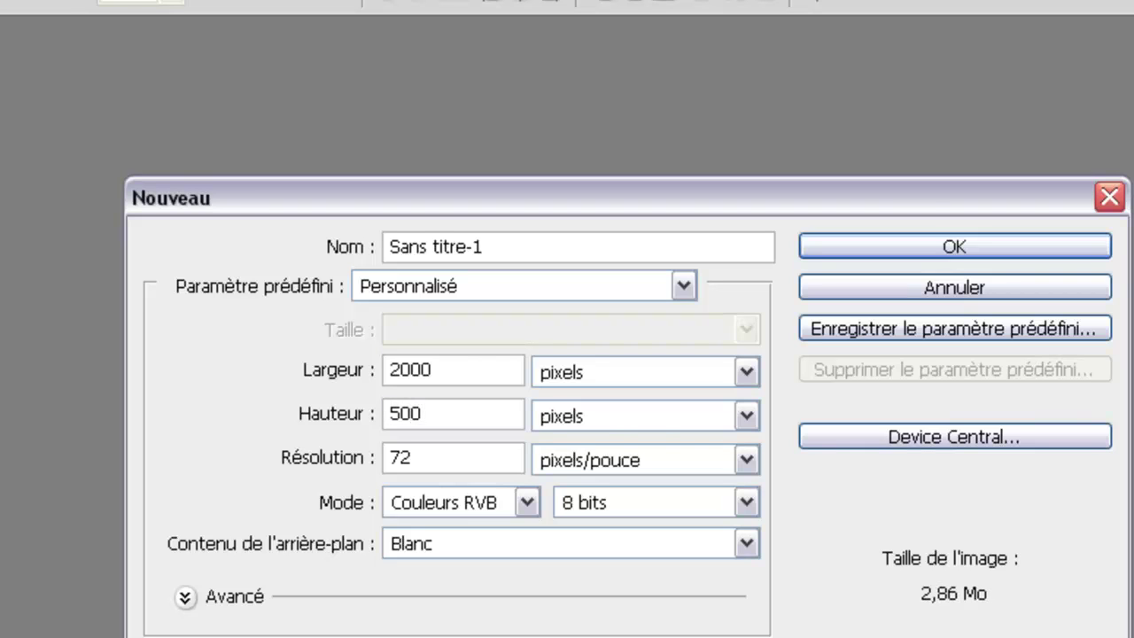
left_click_drag(434, 364, 124, 363)
type("500")
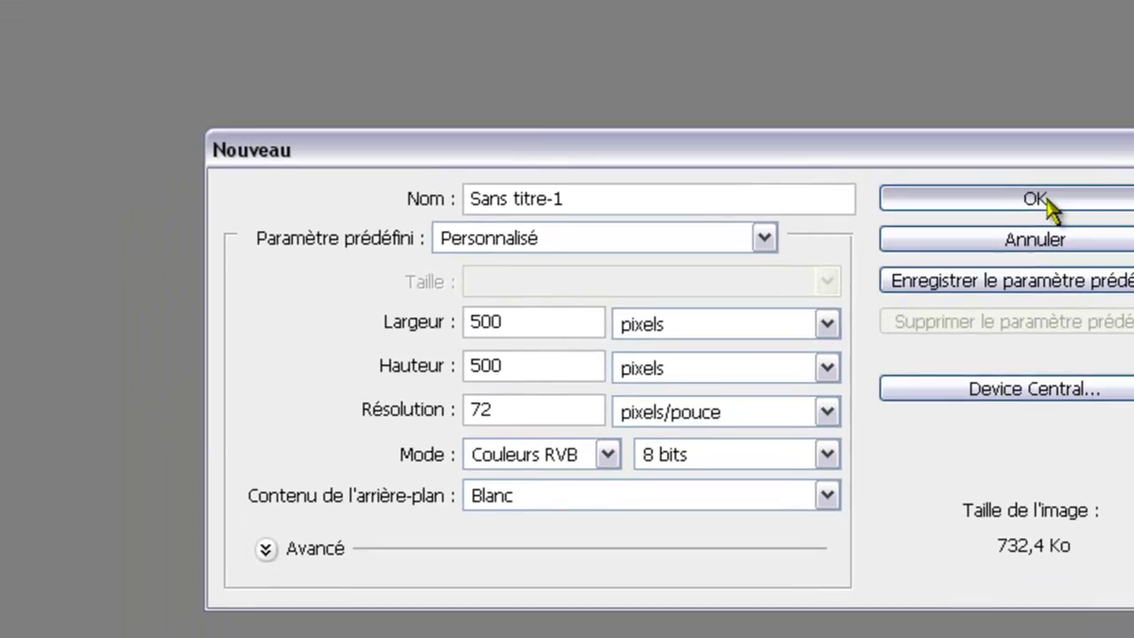
left_click(974, 250)
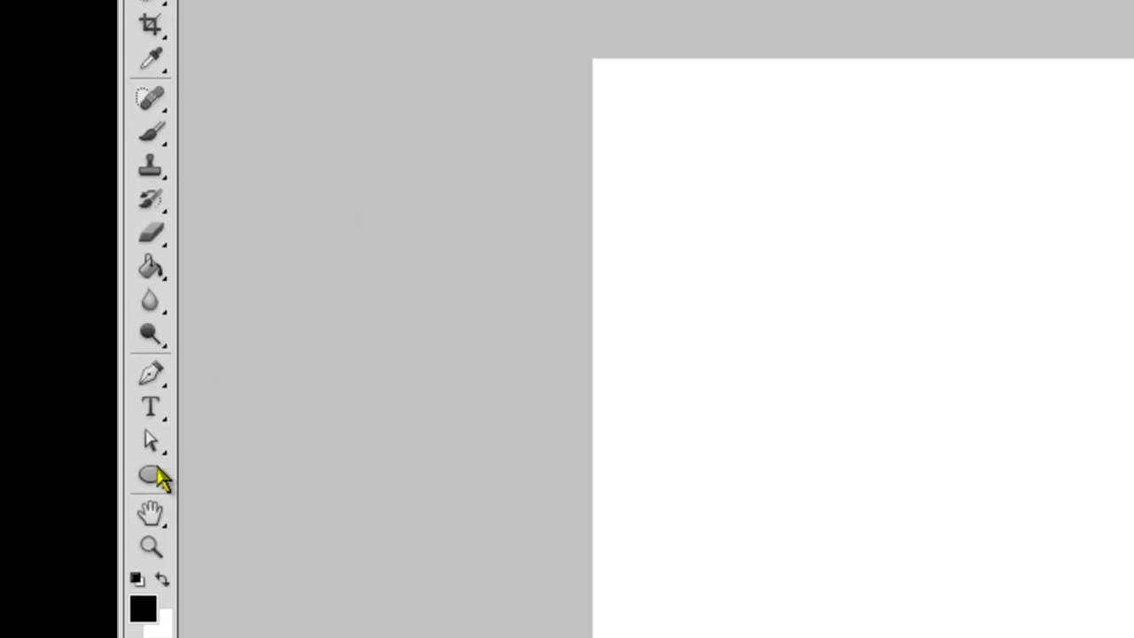
Step: Fill the white background layer with black using the Paint Bucket
left_click(152, 332)
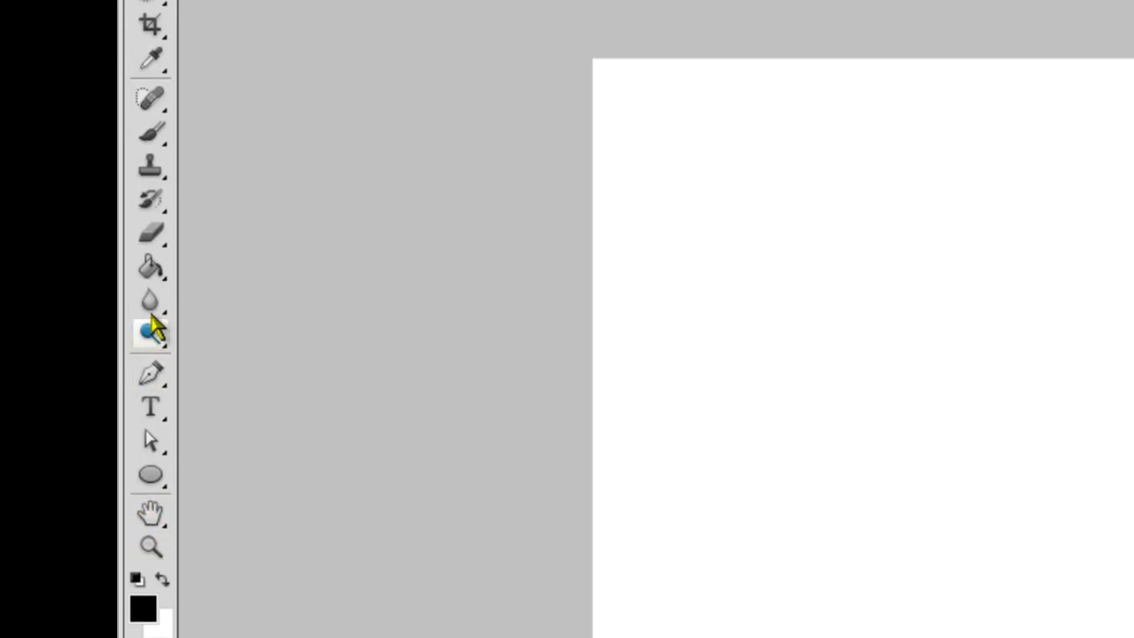
left_click(150, 265)
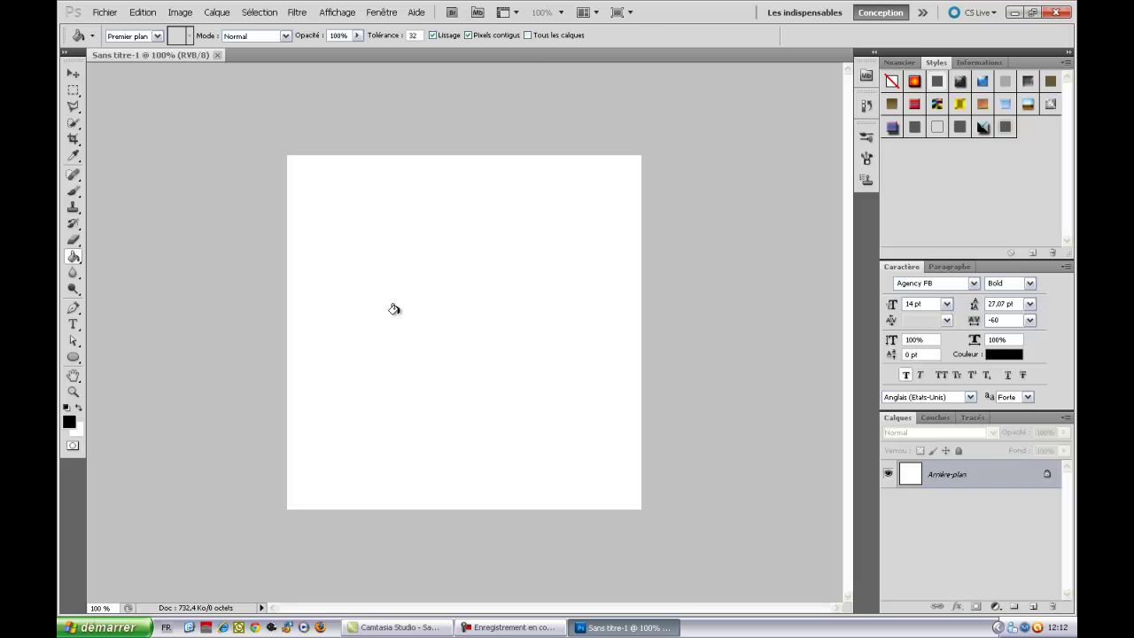
left_click(395, 309)
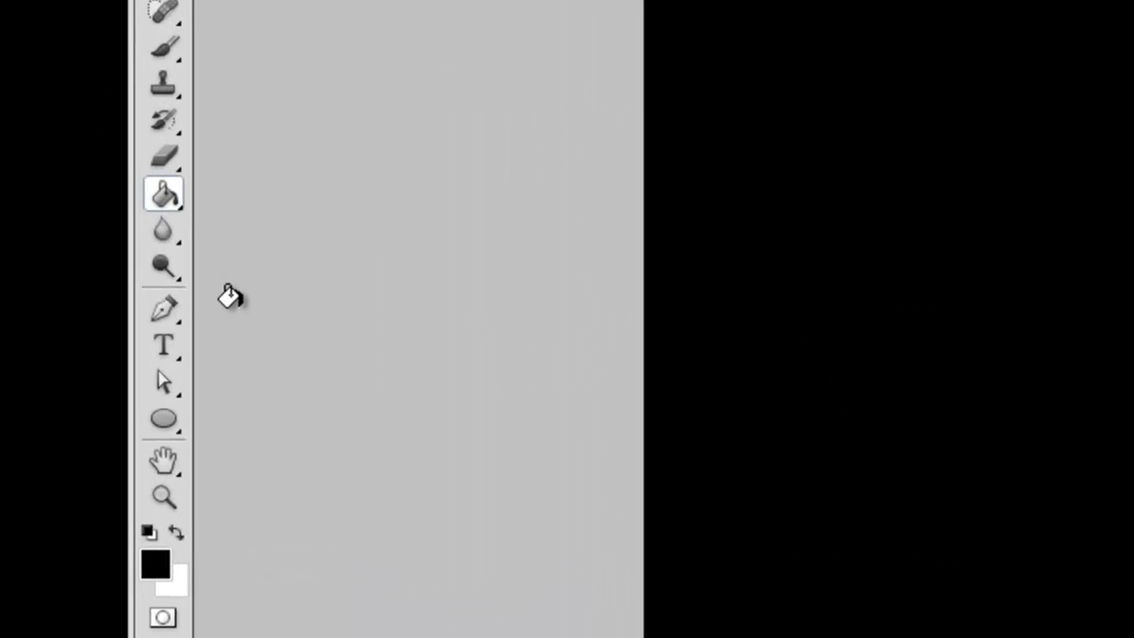
Step: Draw a wide text box across the lower middle of the canvas and set its text colour to white (ffffff)
left_click(73, 325)
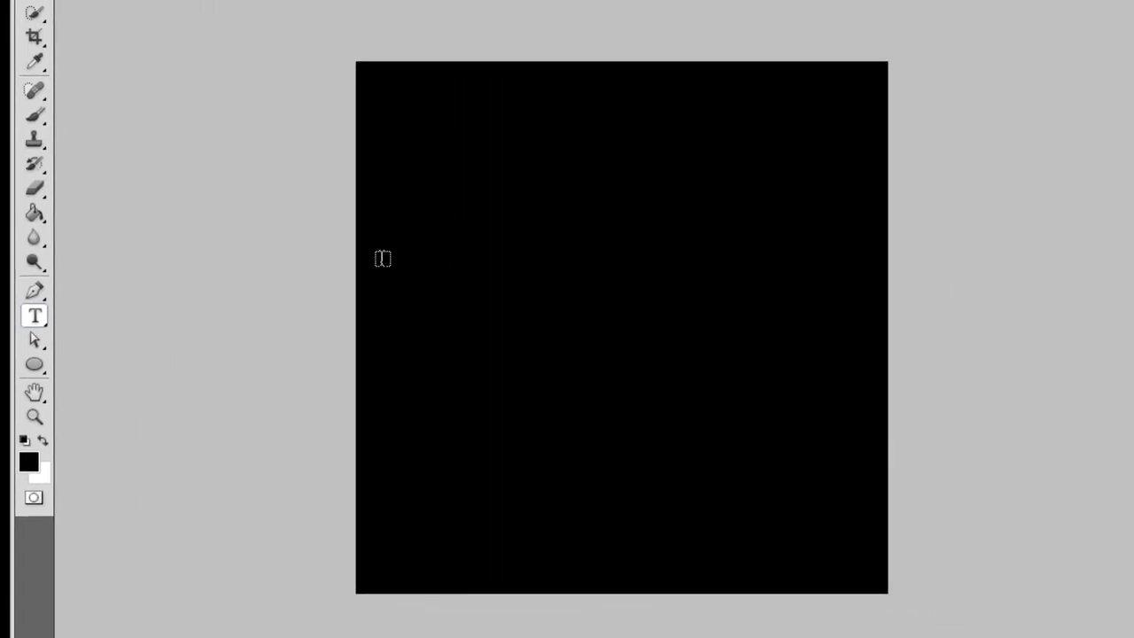
left_click_drag(382, 258, 963, 466)
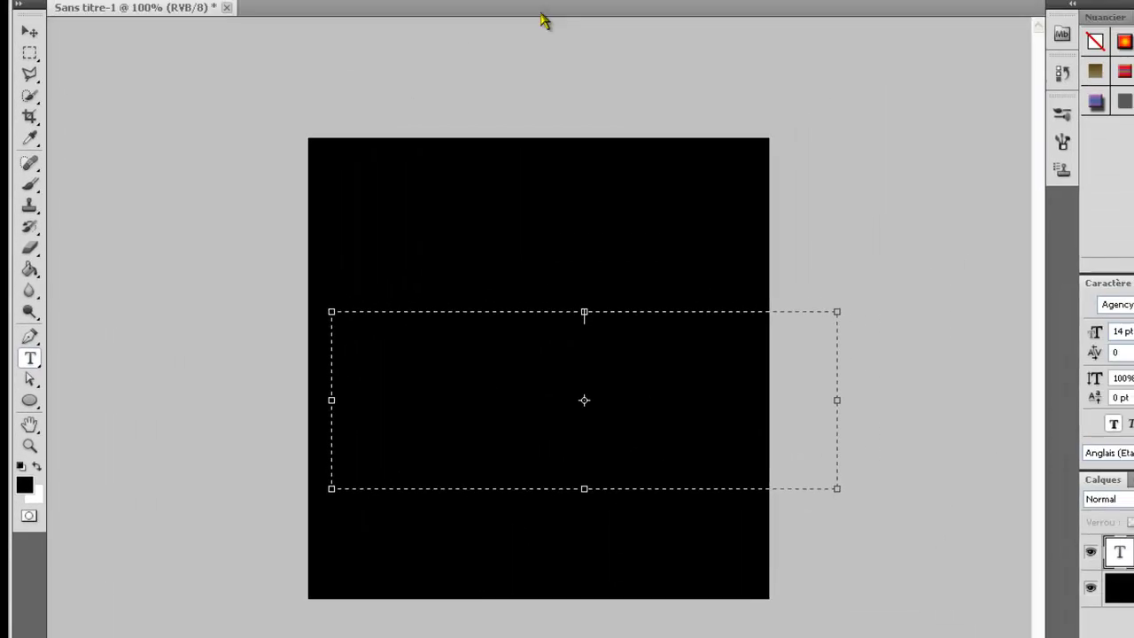
left_click(550, 42)
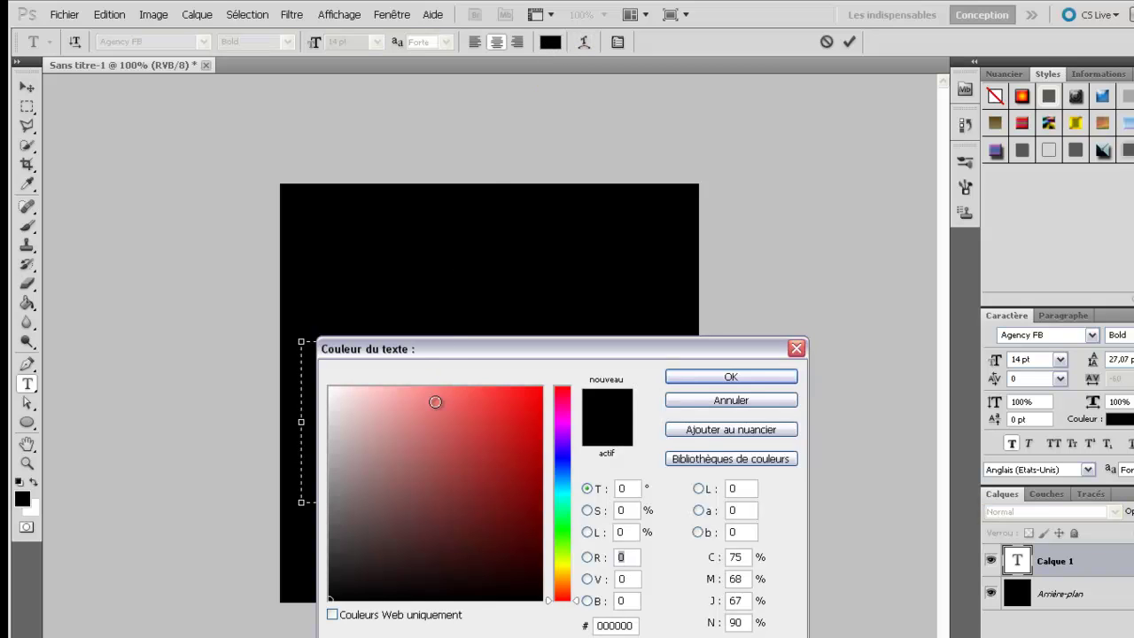
left_click_drag(435, 400, 218, 316)
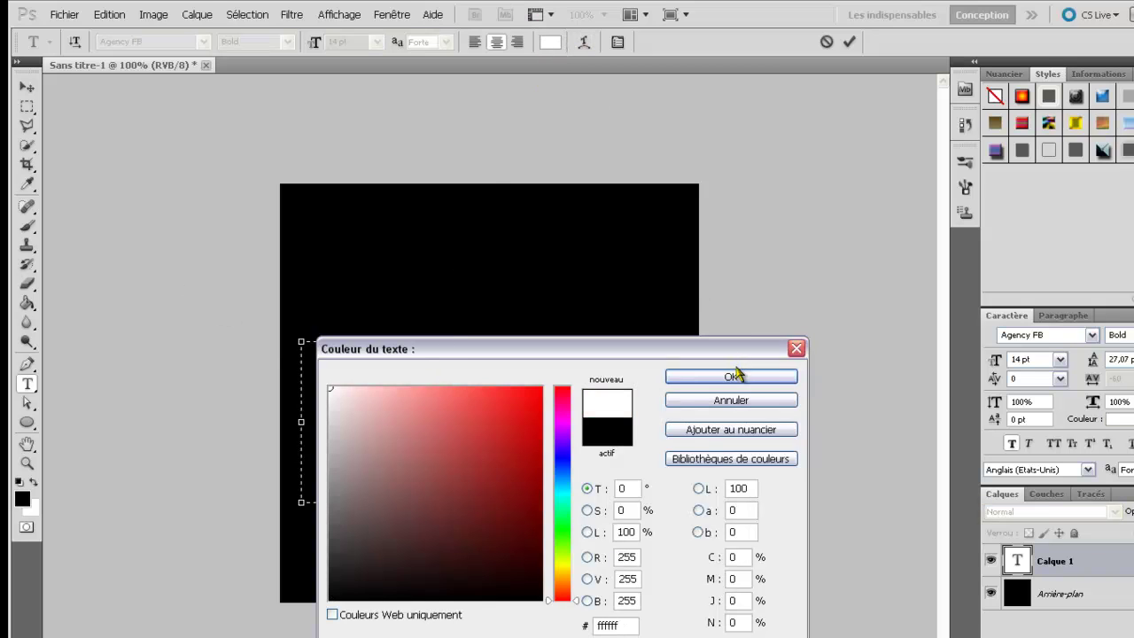
left_click(698, 379)
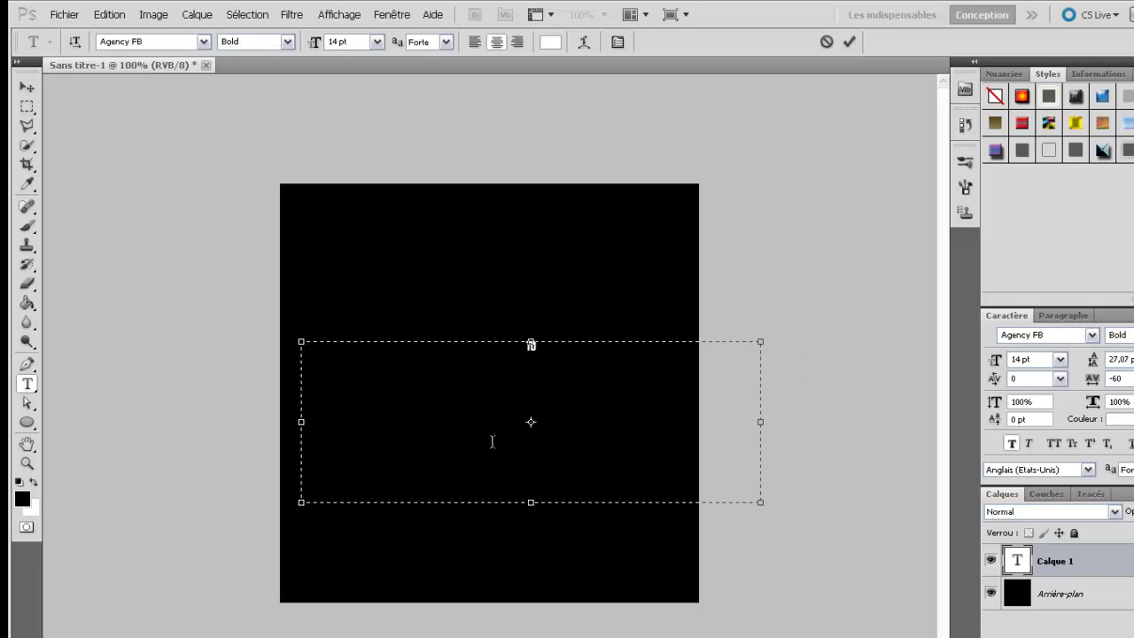
Step: Enter the text TUTORIEL in the text box and enlarge it to 110 pt
type("IEL")
key("ctrl+a")
left_click(377, 41)
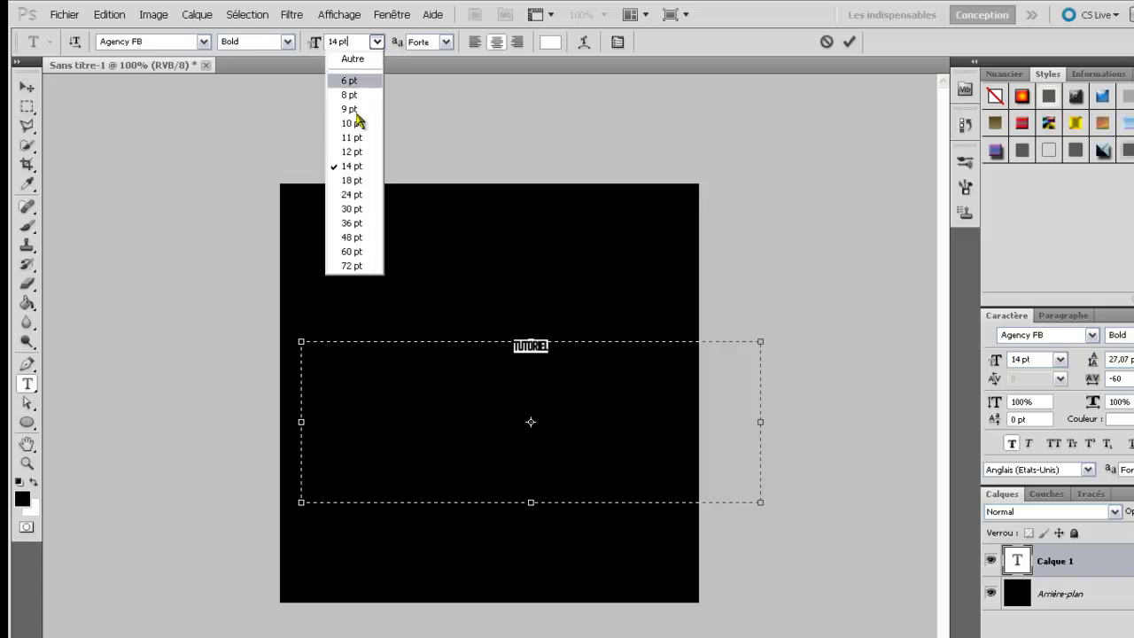
left_click(363, 266)
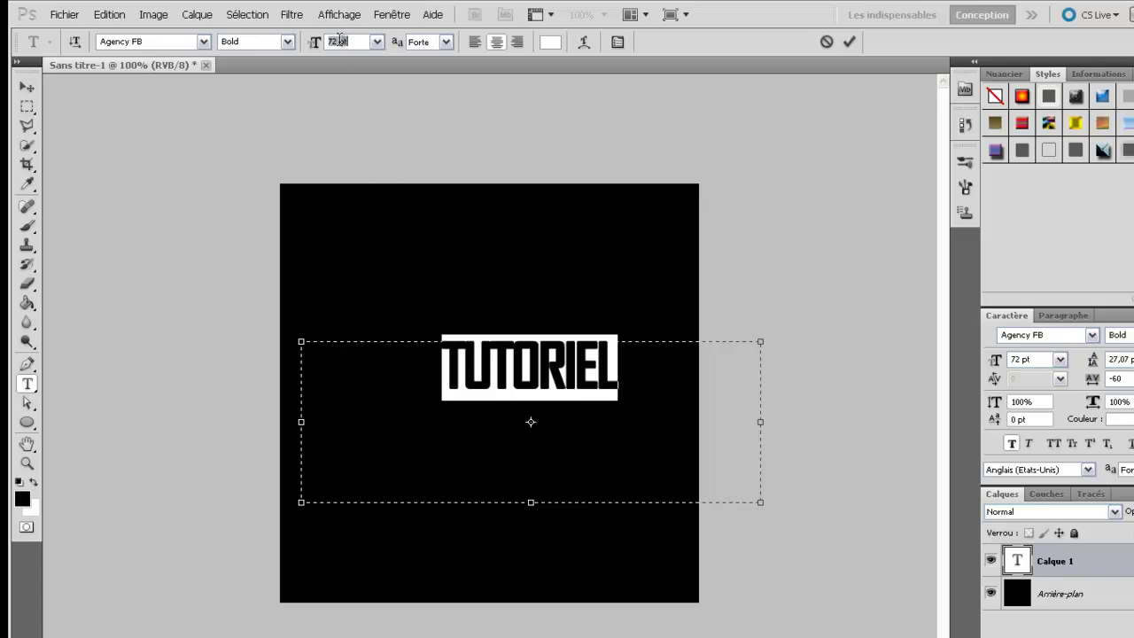
type("90")
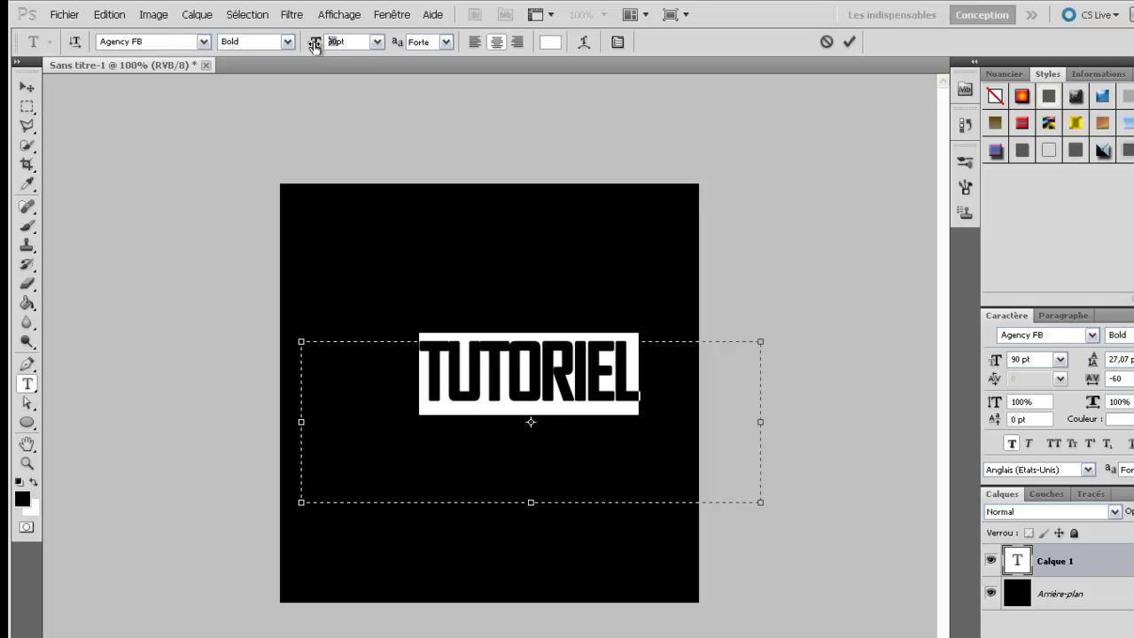
type("110")
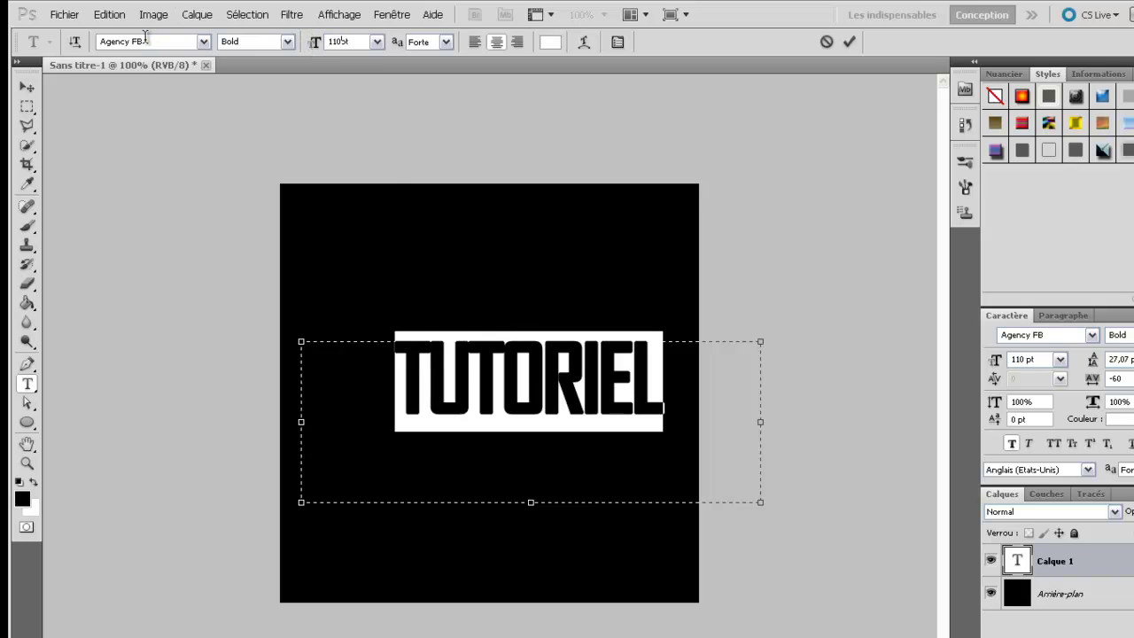
Step: Change the TUTORIEL text's font to BIGMACCA and its anti-aliasing to Légère
left_click(204, 41)
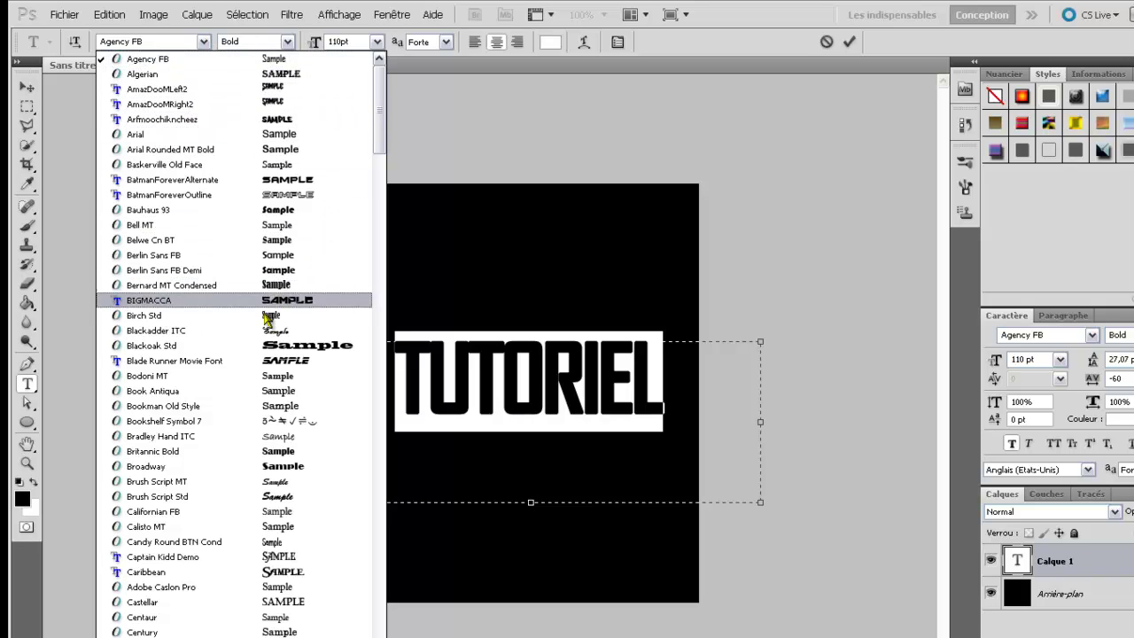
scroll(213, 479, "down", 1)
scroll(212, 479, "down", 2)
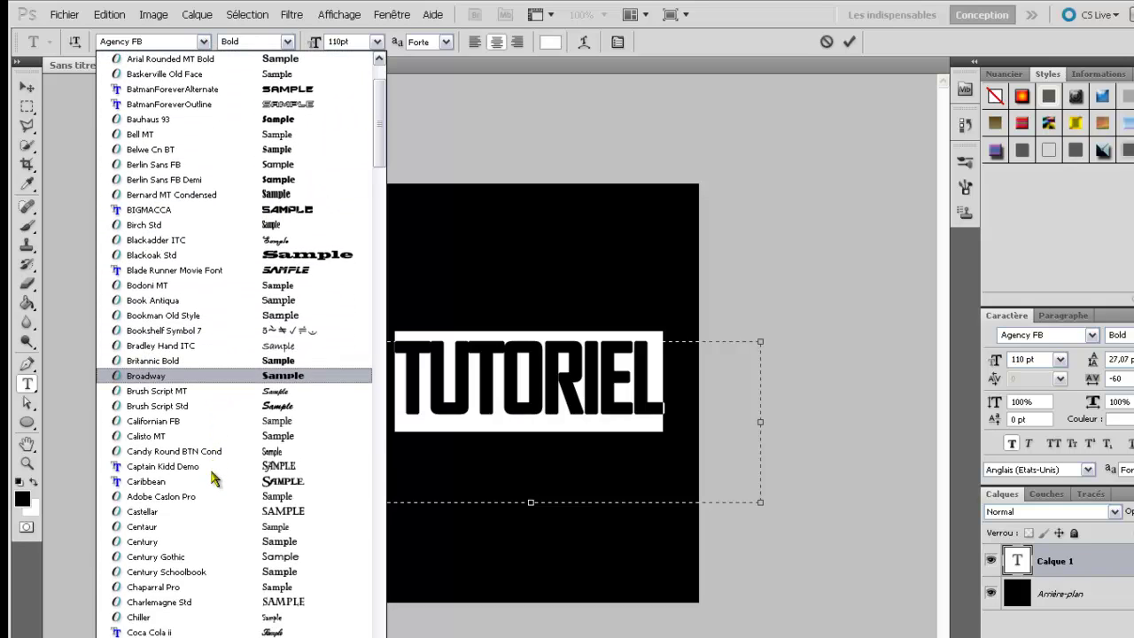
scroll(212, 473, "up", 3)
left_click(195, 302)
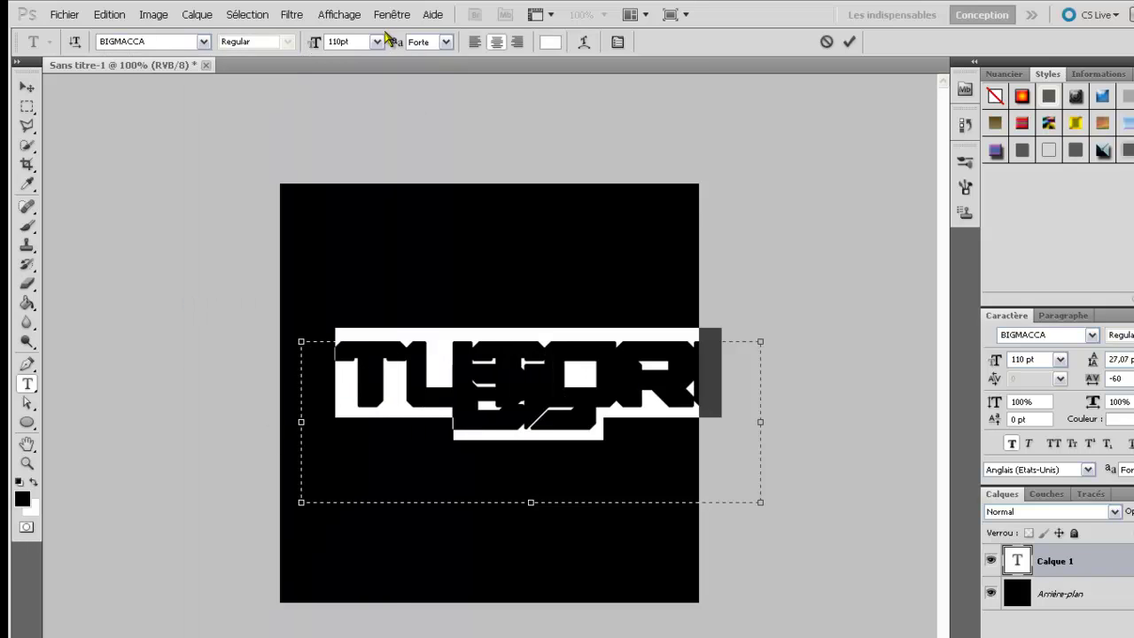
left_click(443, 42)
left_click(430, 112)
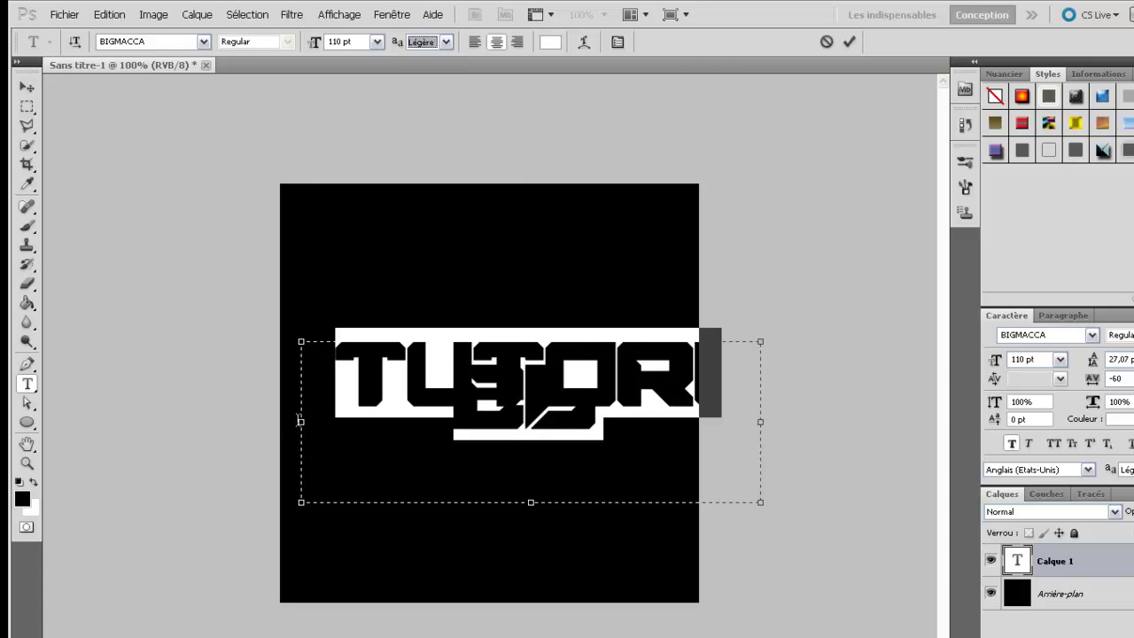
Step: Widen the text box past the canvas's left edge, reduce the TUTORIEL text to 80 pt, and finish text editing
left_click(530, 423)
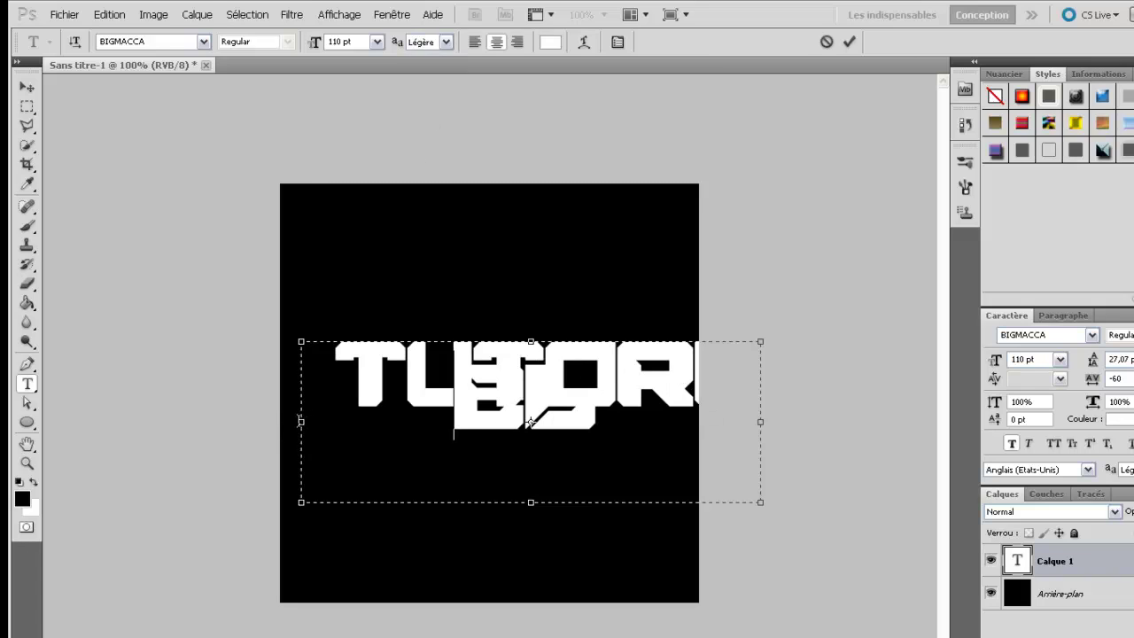
left_click_drag(299, 423, 237, 421)
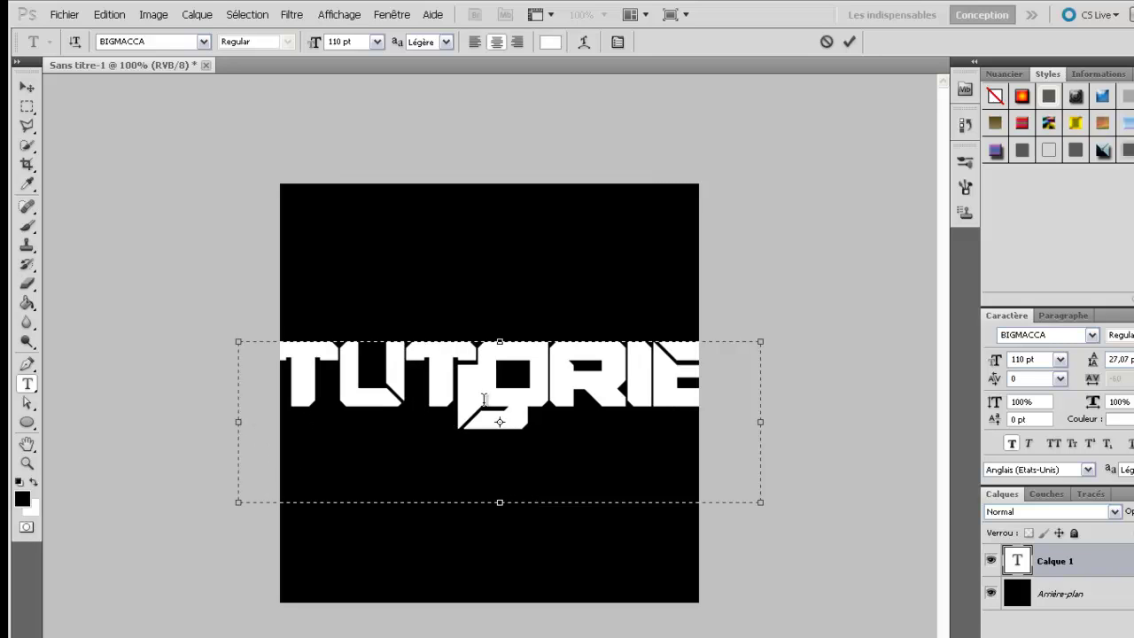
key("ctrl+a")
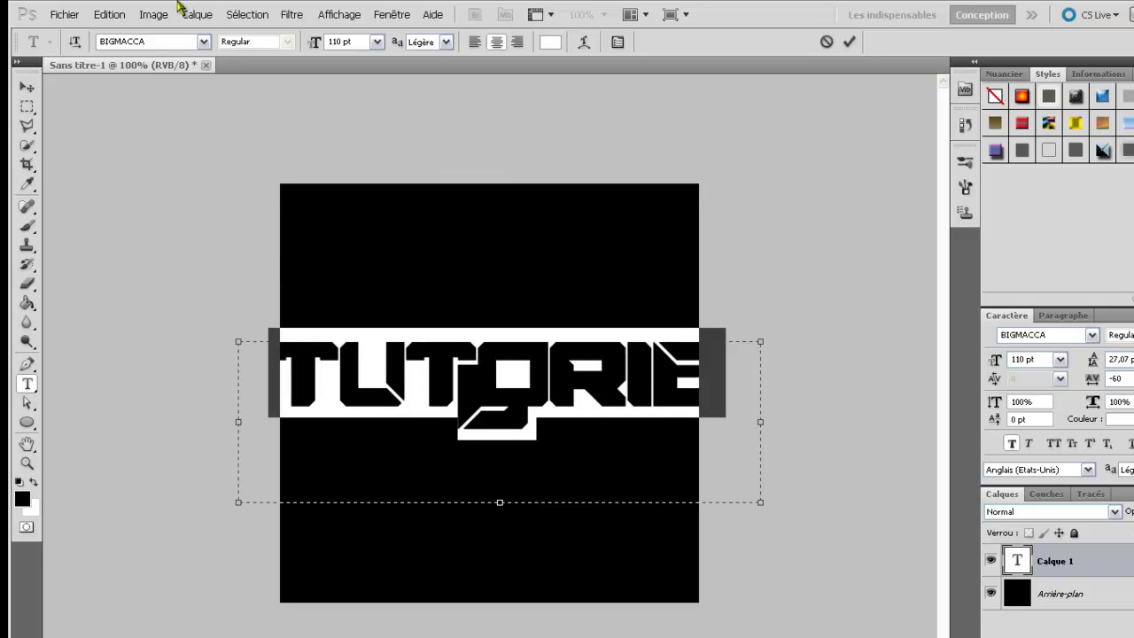
double_click(341, 41)
type("90")
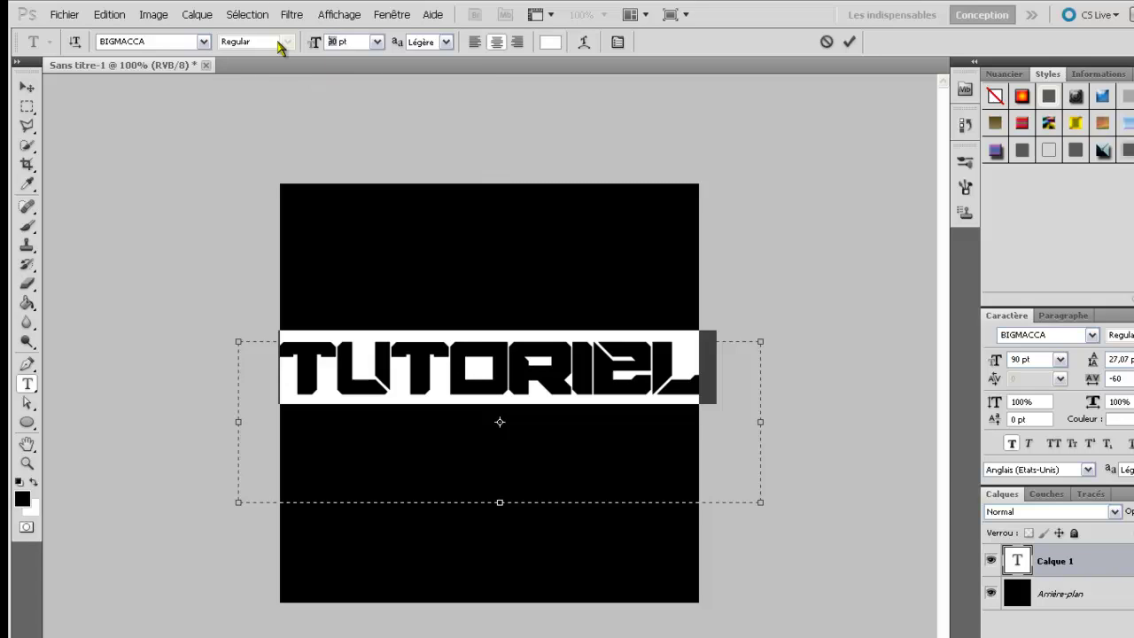
type("80")
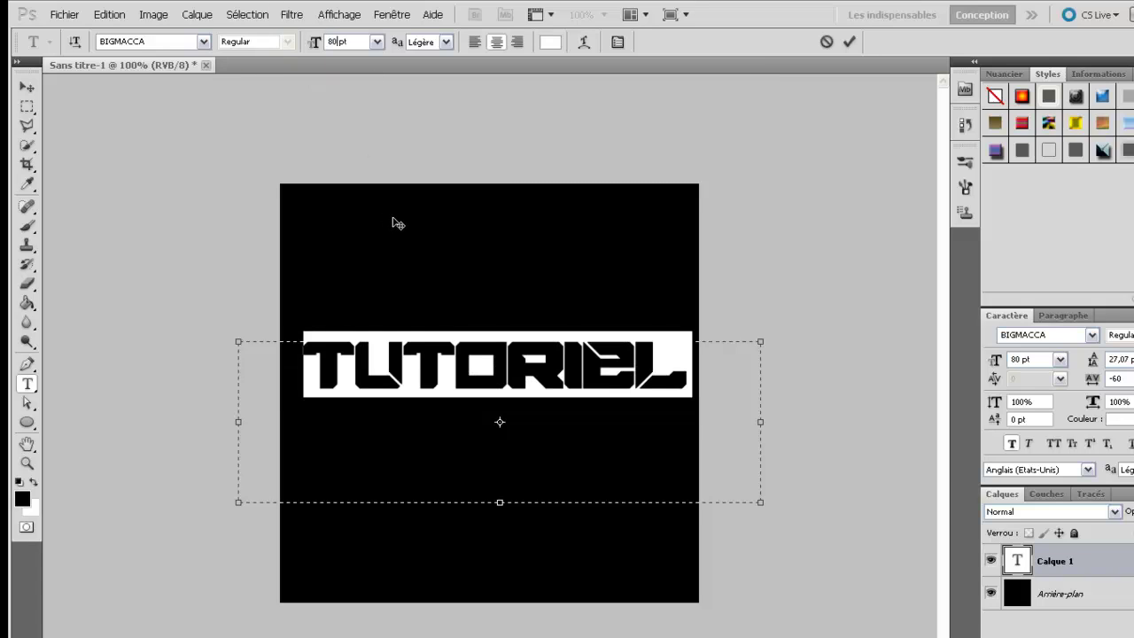
left_click(27, 88)
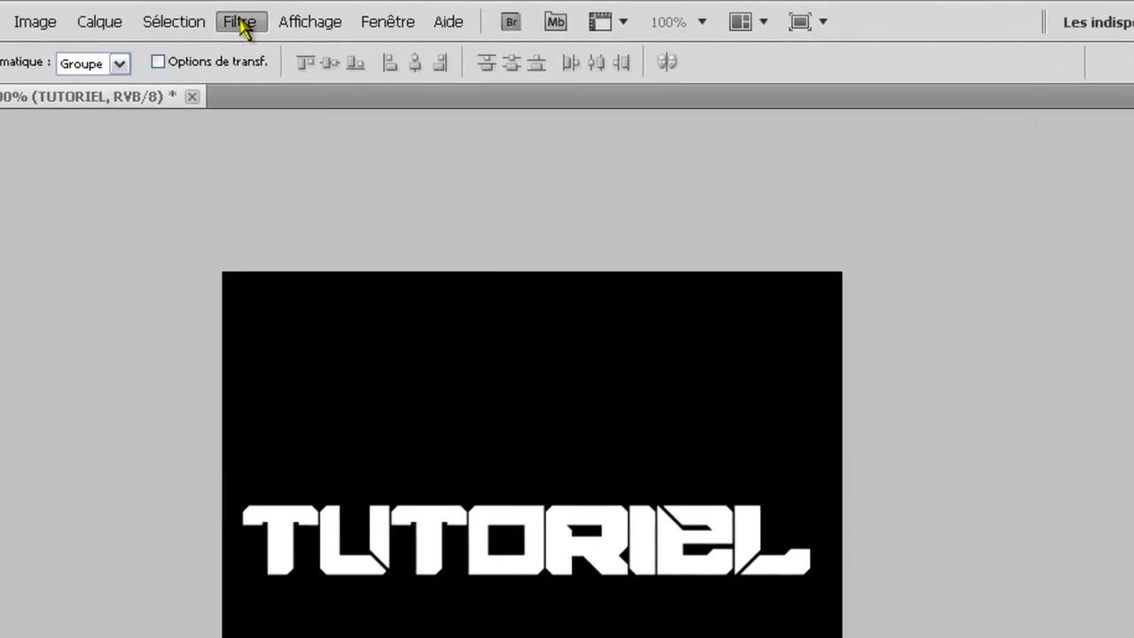
Step: Rasterise the TUTORIEL text and apply the Ondulation filter with a value of 100% and Moyenne frequency
left_click(293, 15)
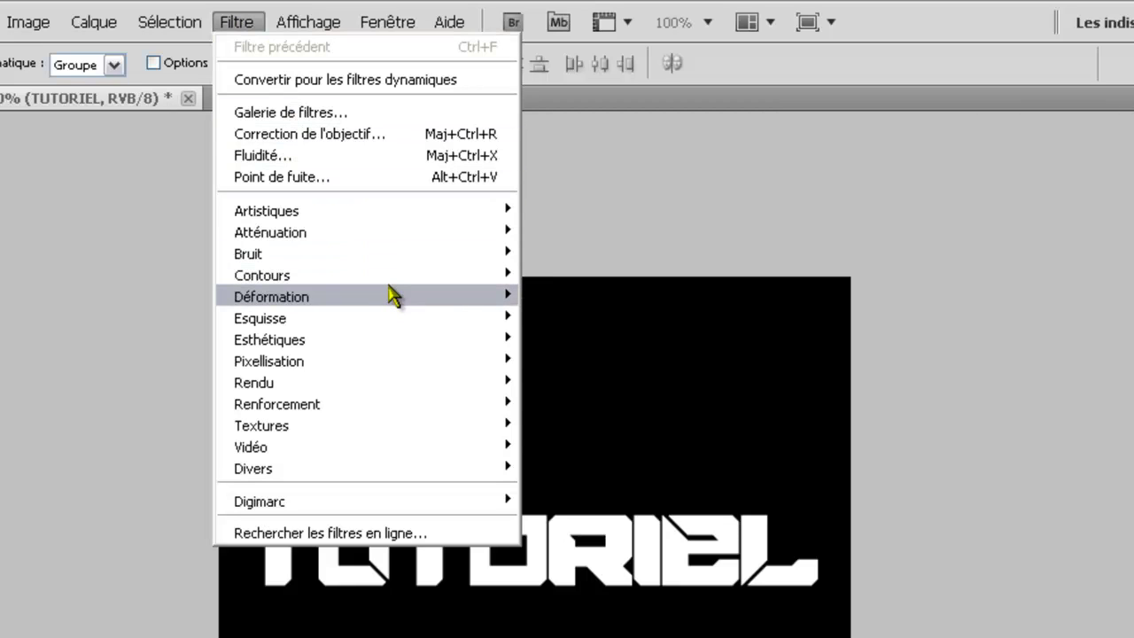
mouse_move(395, 297)
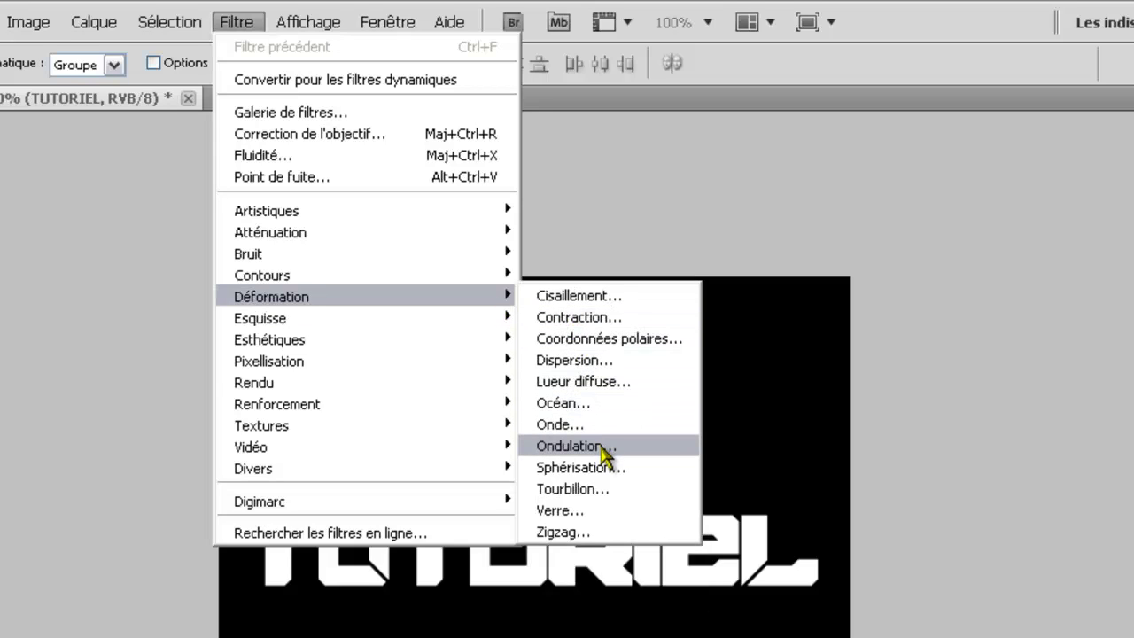
left_click(605, 455)
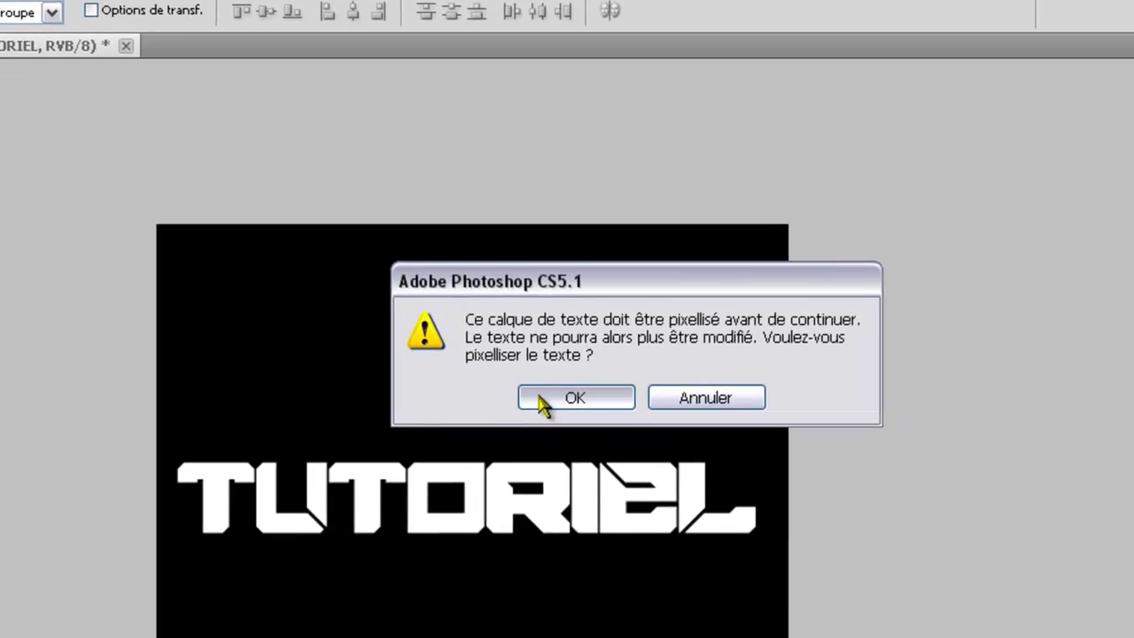
left_click(604, 453)
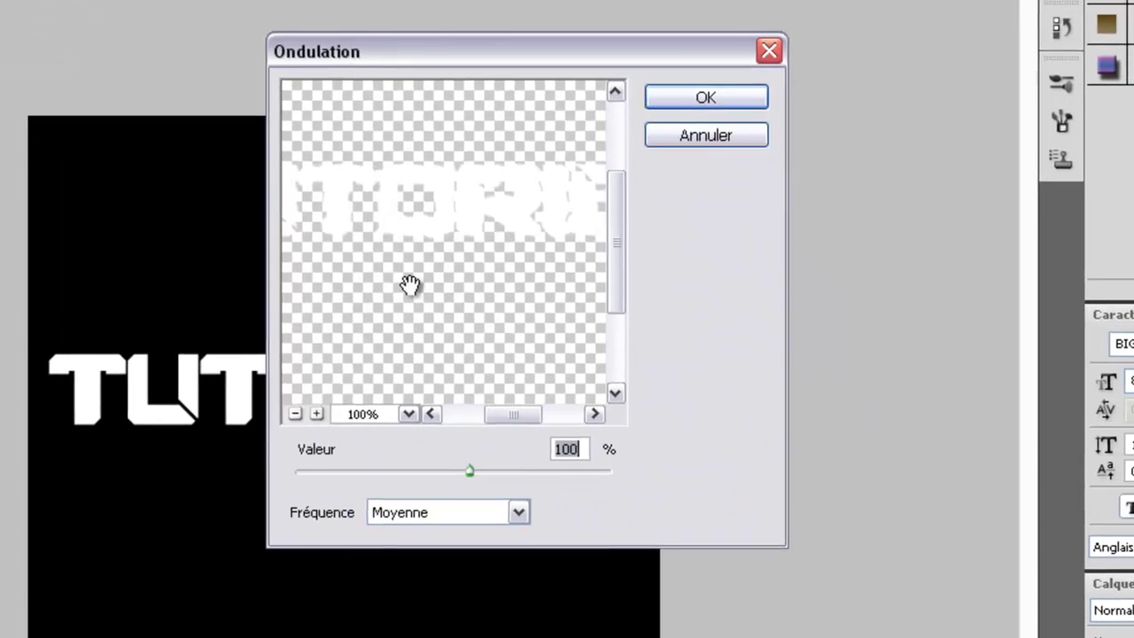
left_click(701, 104)
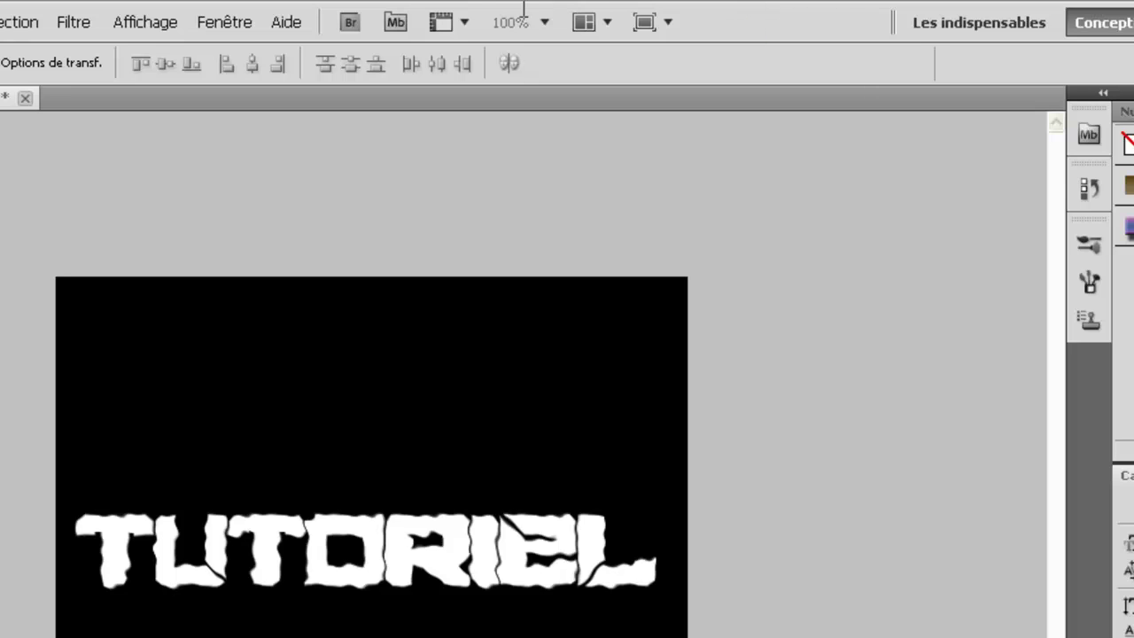
Step: Apply a Gaussian blur (Flou gaussien) with a radius of 1,4 pixels to the TUTORIEL layer
left_click(74, 24)
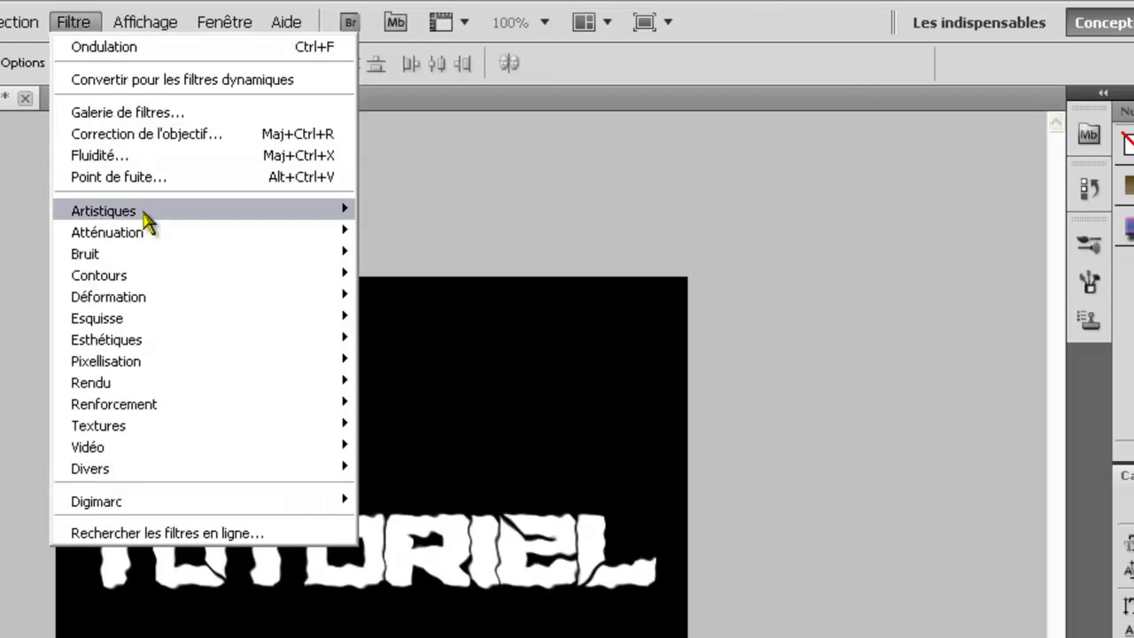
mouse_move(148, 233)
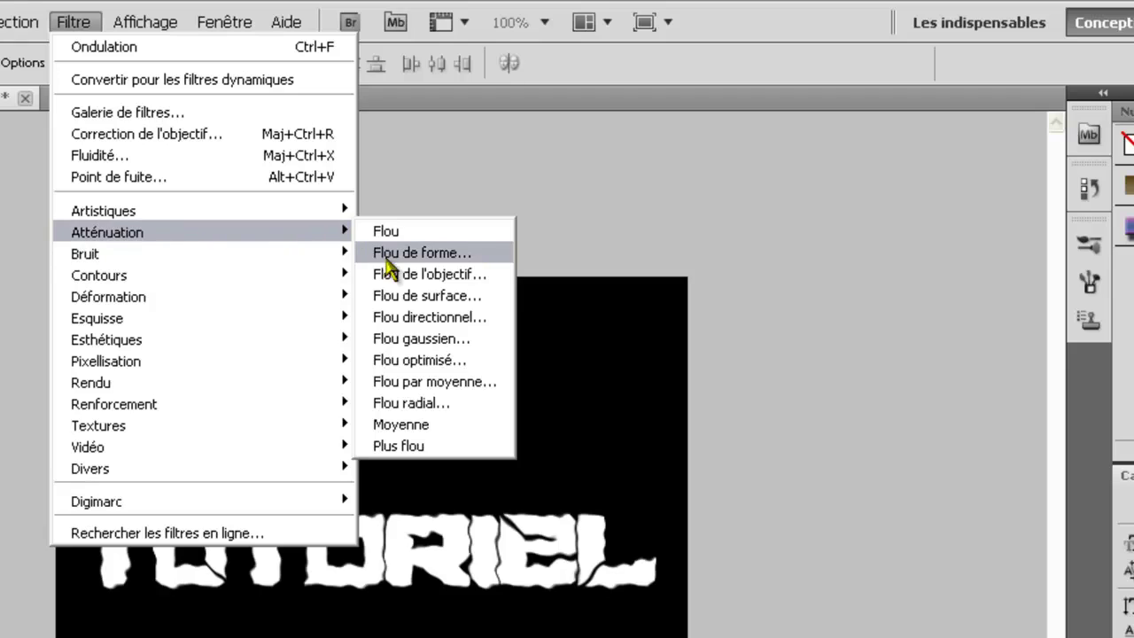
left_click(434, 343)
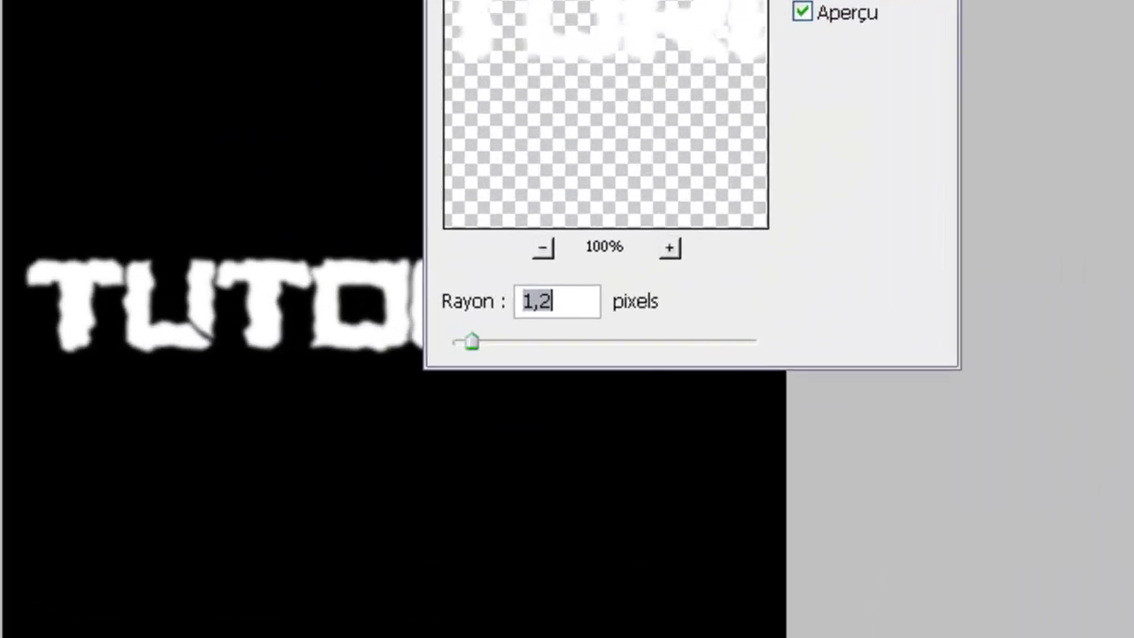
left_click(578, 296)
key("BackSpace")
type("4")
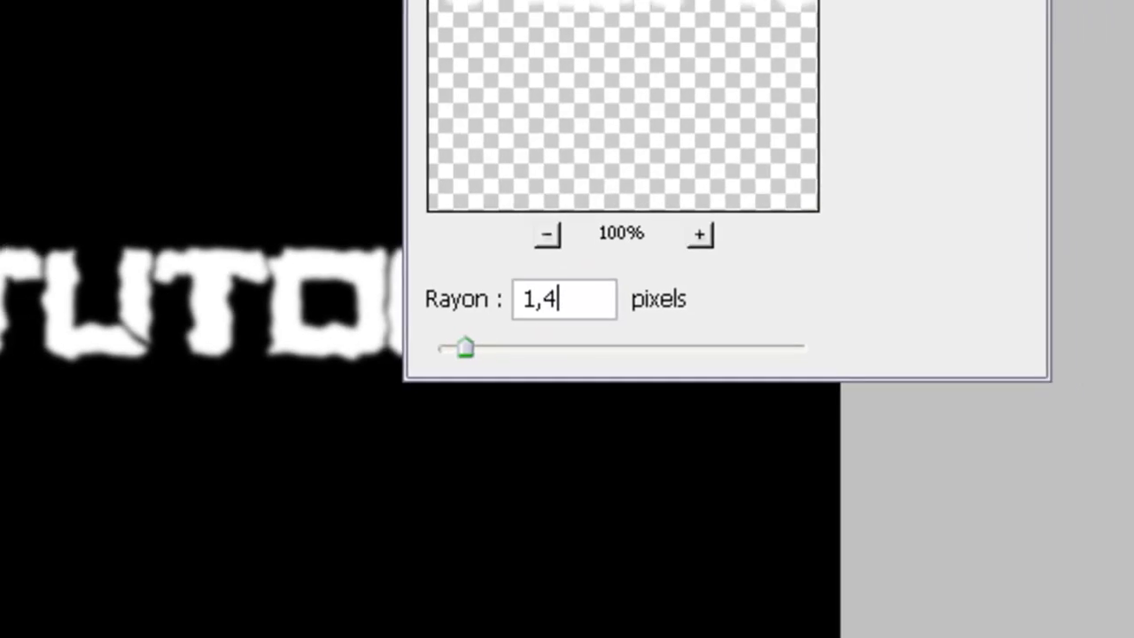
key("Return")
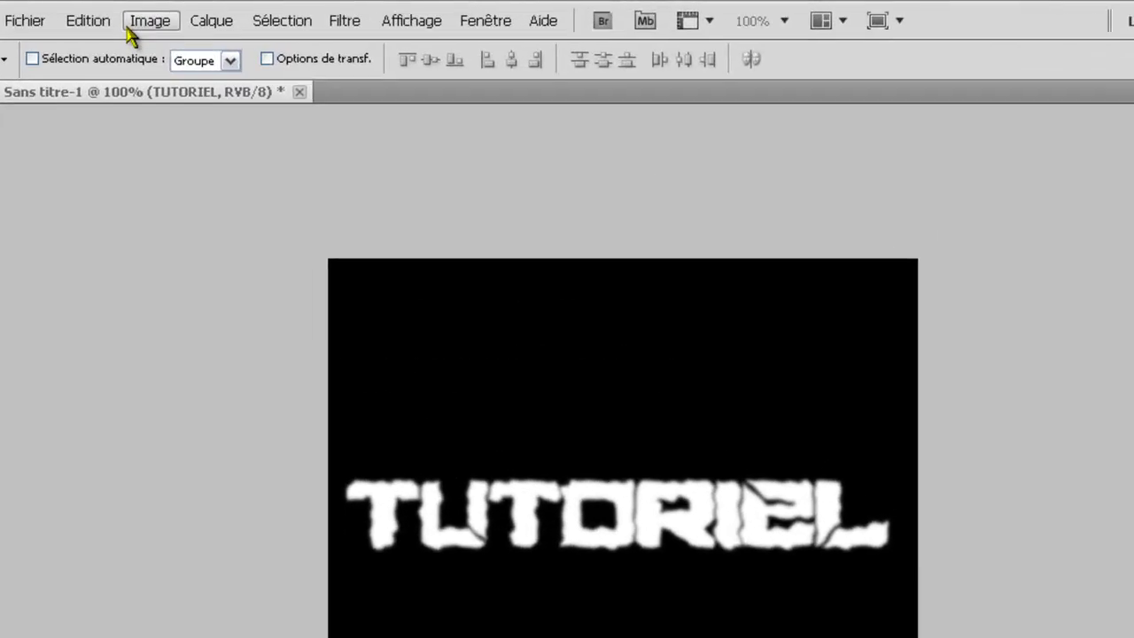
Step: Rotate the whole image 90° counterclockwise so that the TUTORIEL text reads vertically
left_click(180, 13)
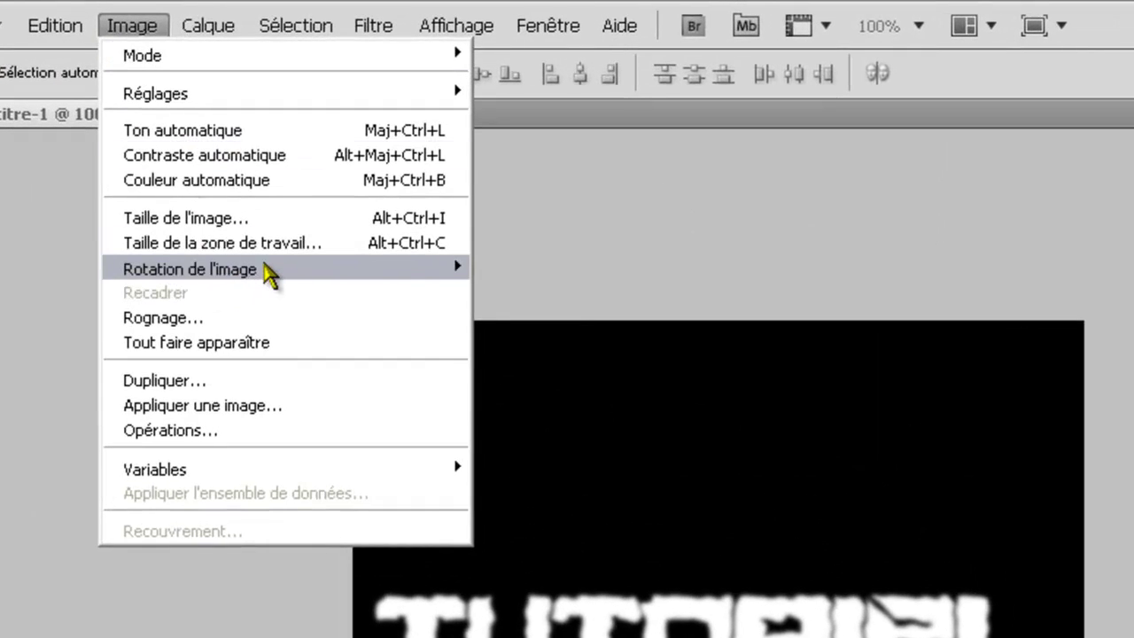
mouse_move(268, 275)
left_click(528, 318)
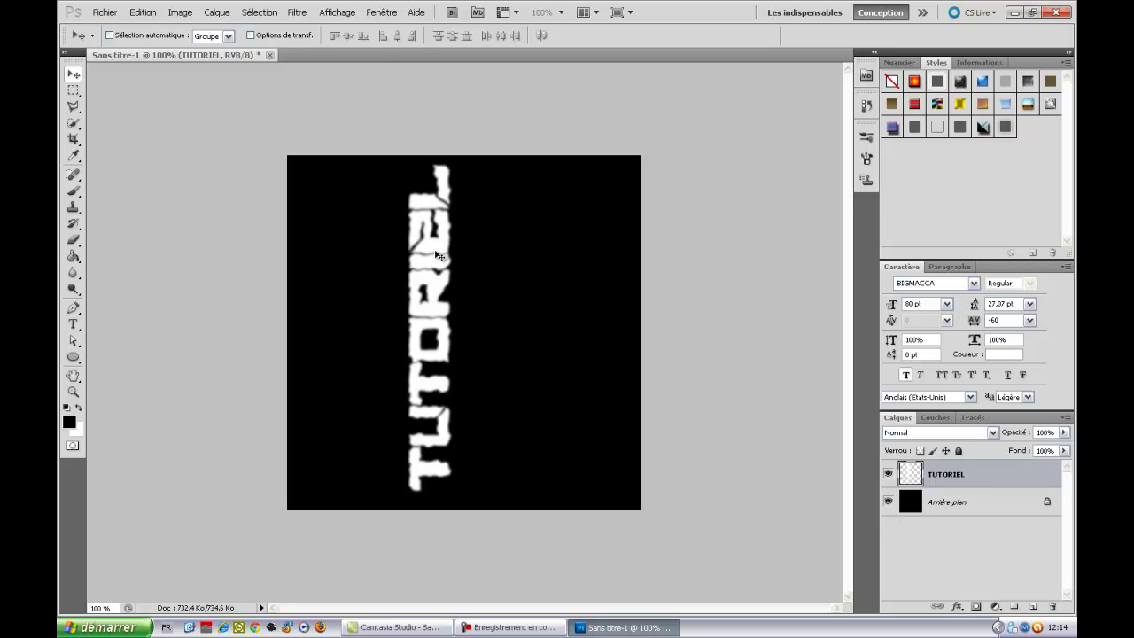
key("ctrl+t")
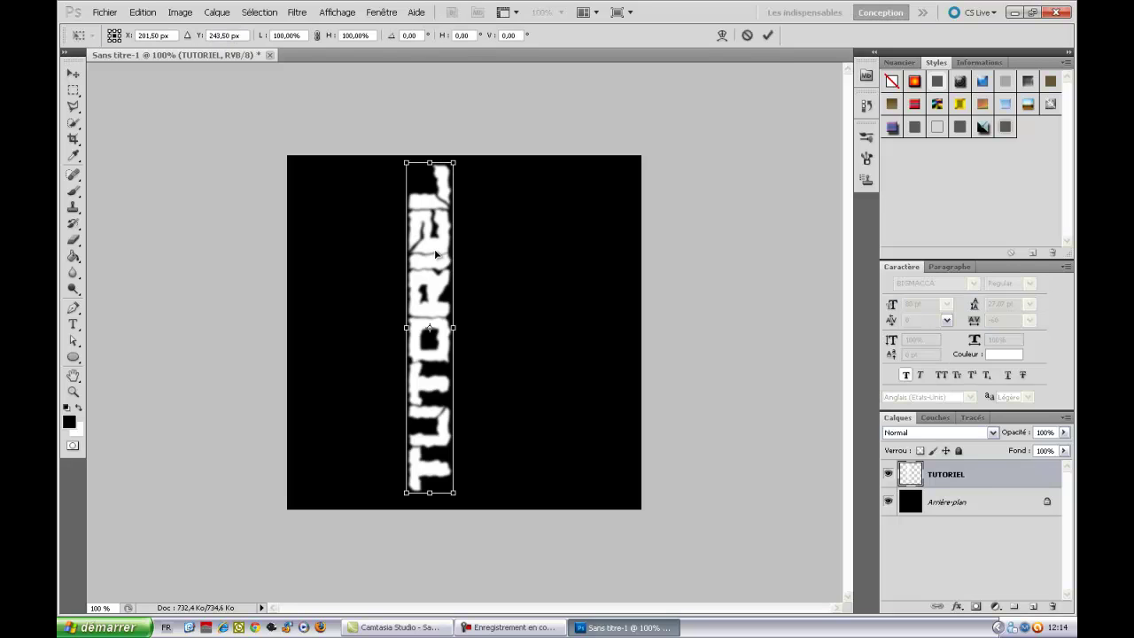
right_click(435, 254)
left_click(295, 239)
left_click(74, 73)
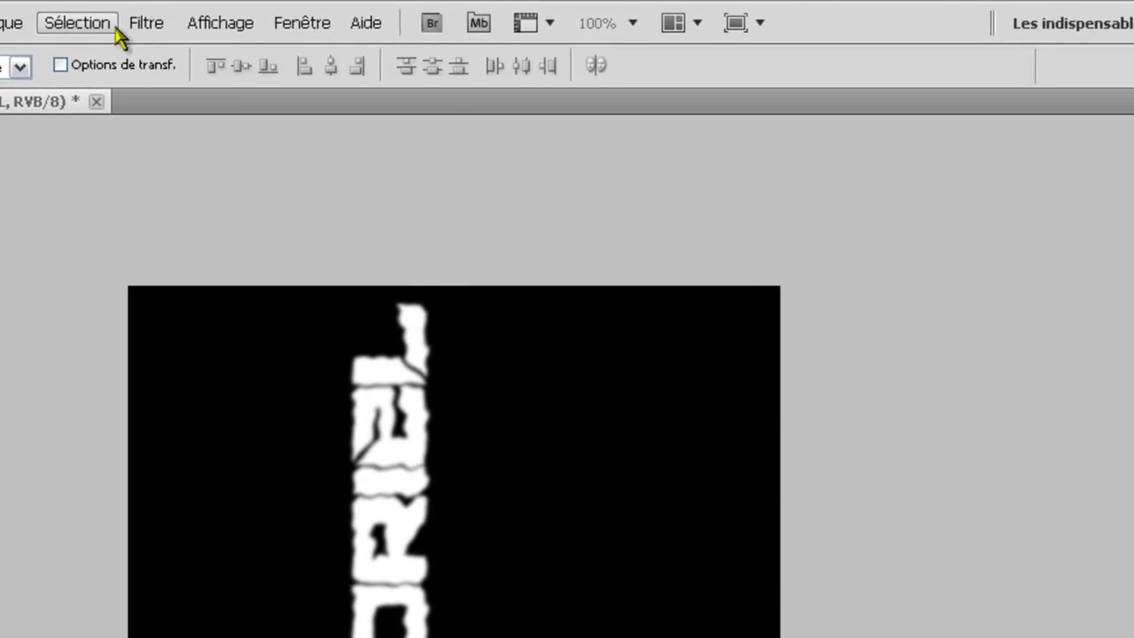
Step: Apply the Soufflerie filter to the TUTORIEL layer with the Soufflerie effect and Gauche as its origin
left_click(144, 22)
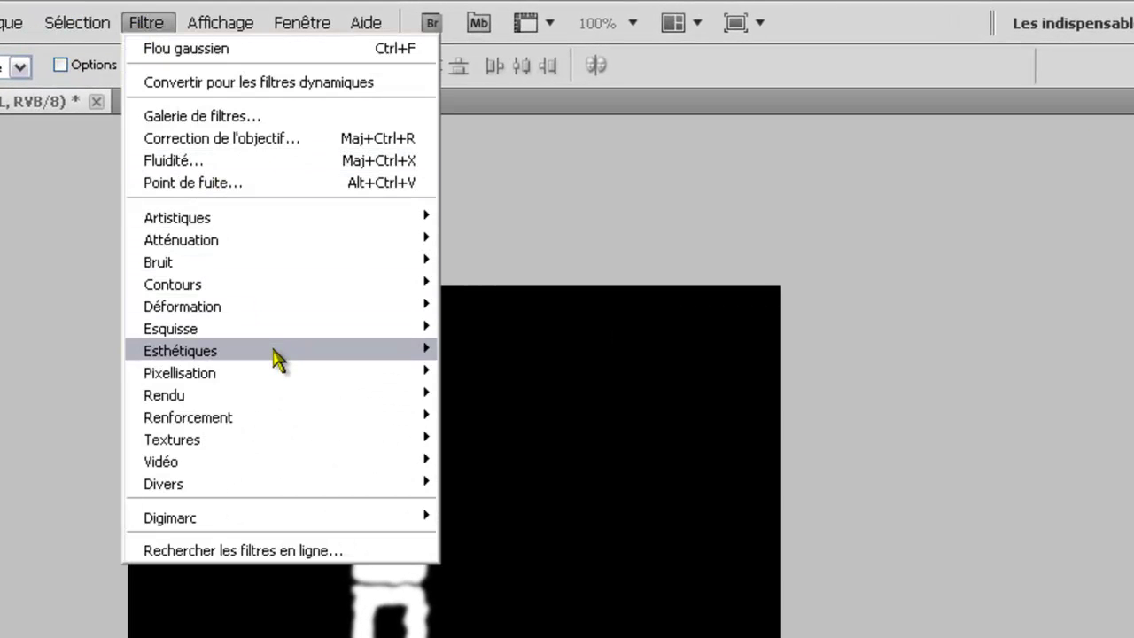
mouse_move(274, 350)
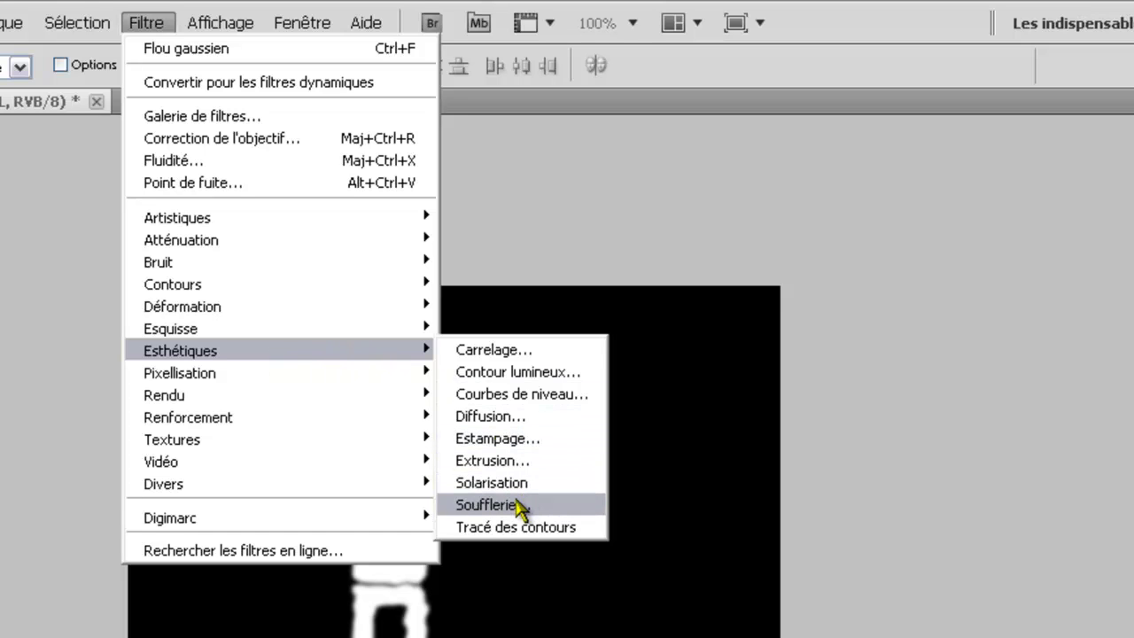
left_click(521, 507)
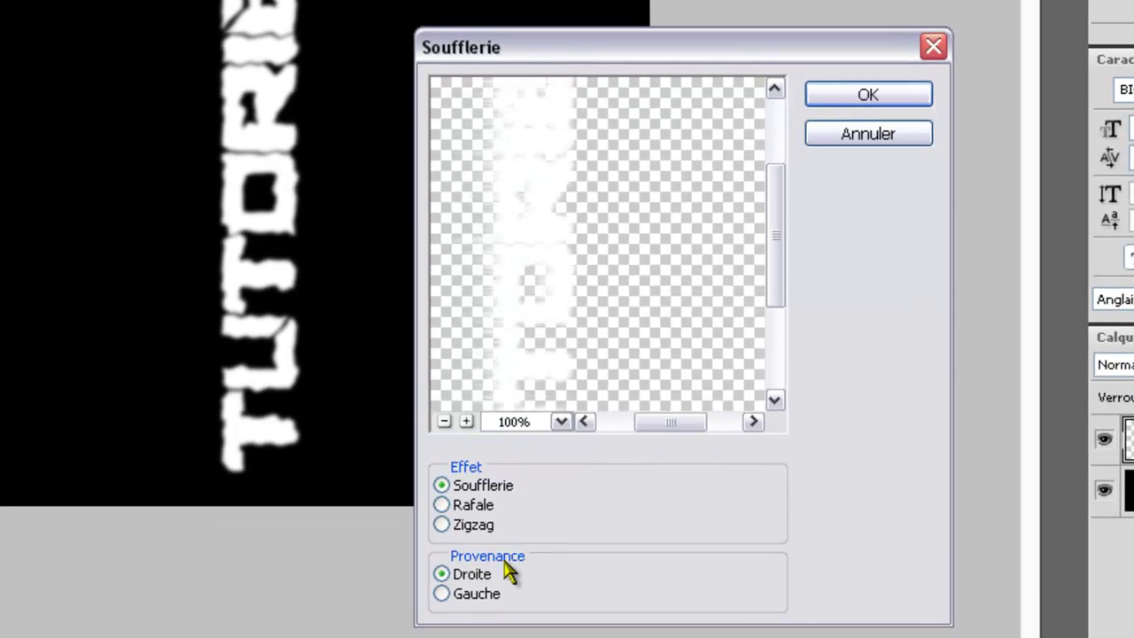
left_click(472, 597)
left_click(470, 575)
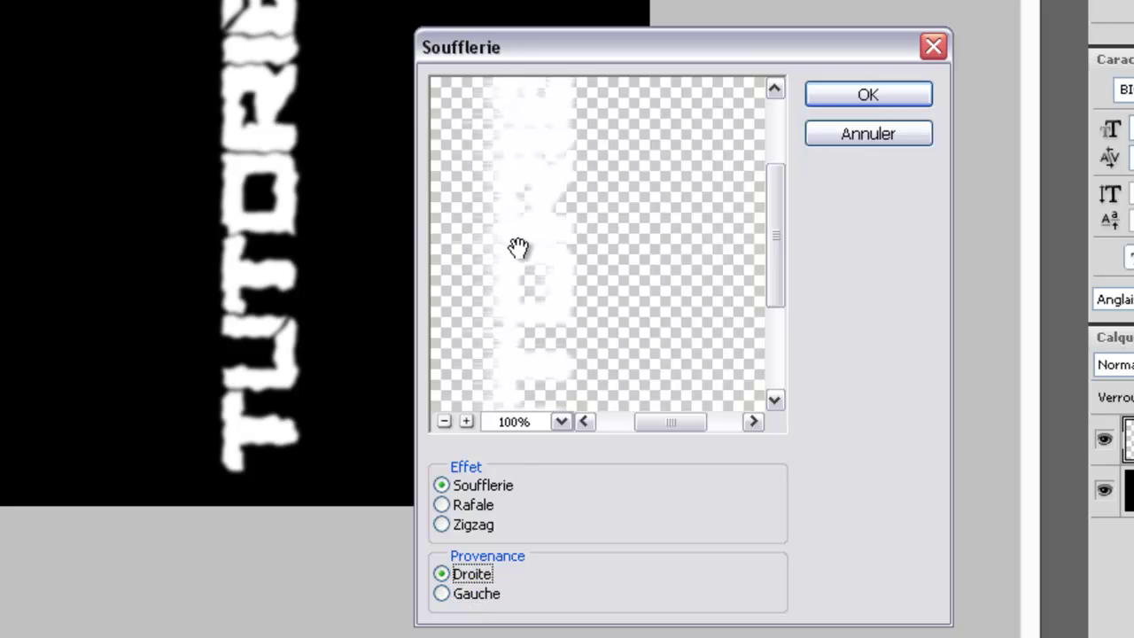
left_click(476, 597)
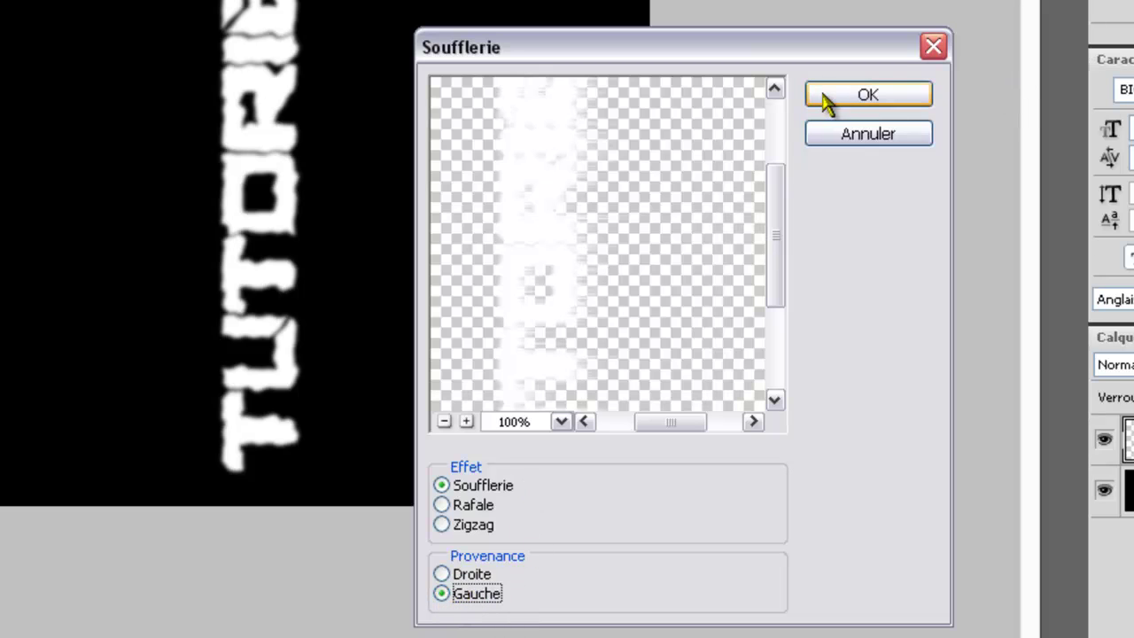
left_click(482, 509)
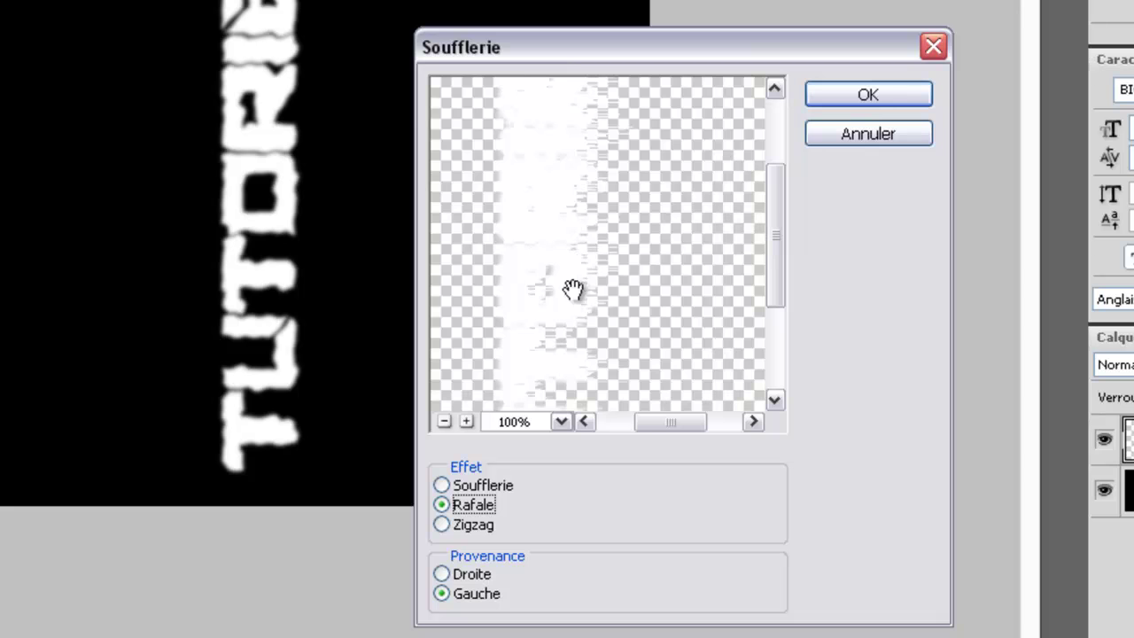
left_click(492, 487)
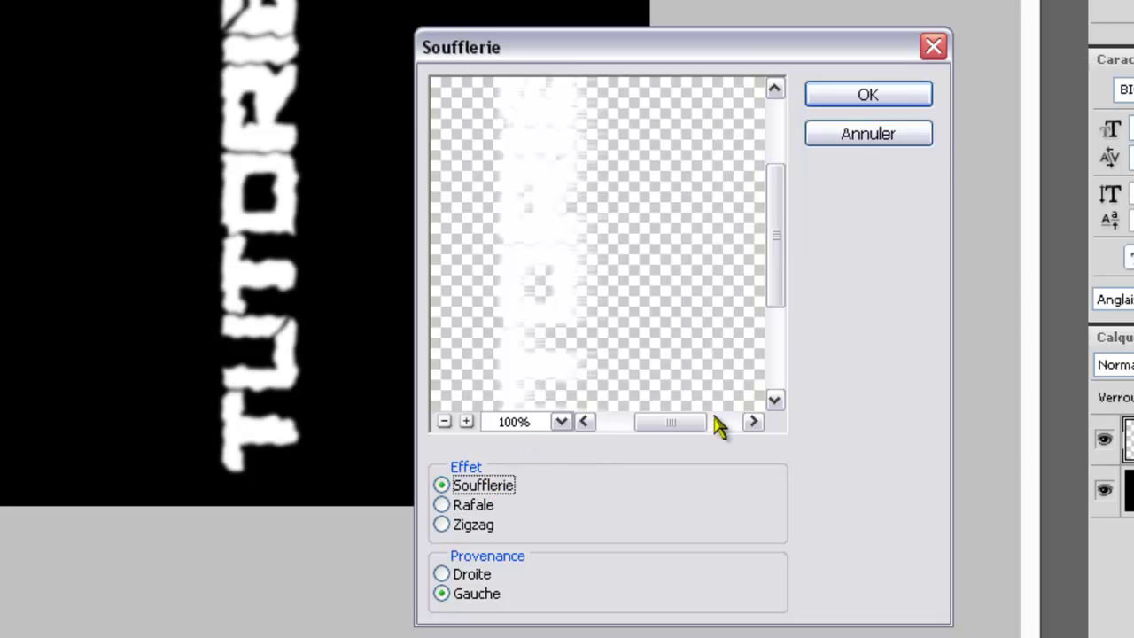
left_click(886, 95)
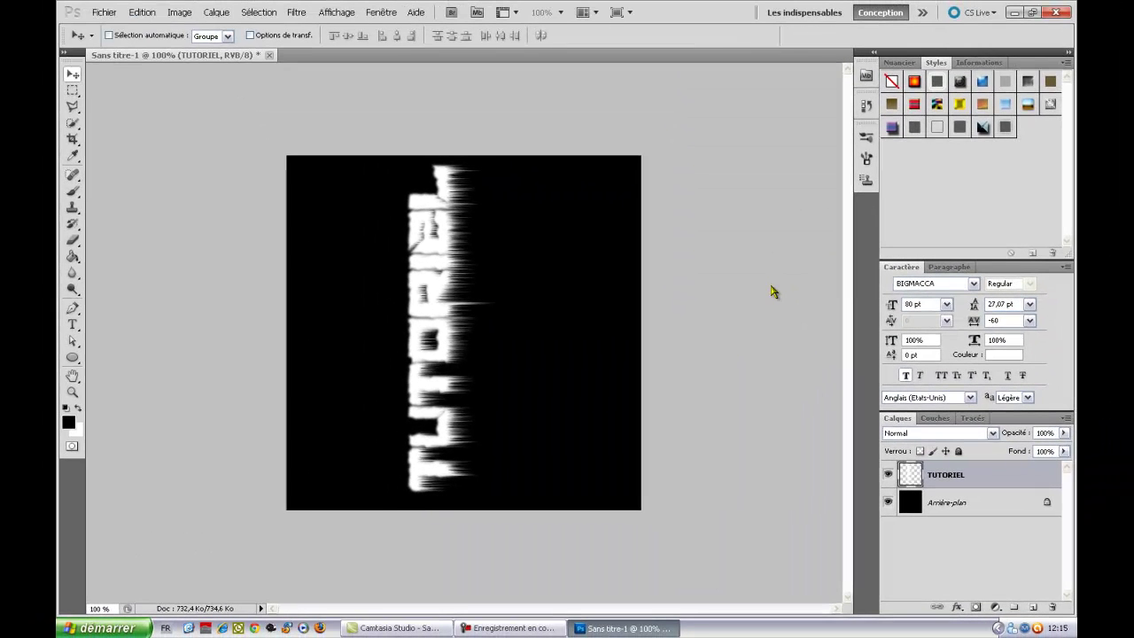
Step: Rotate the TUTORIEL layer 90° clockwise with Free Transform and apply the transformation
key("ctrl+t")
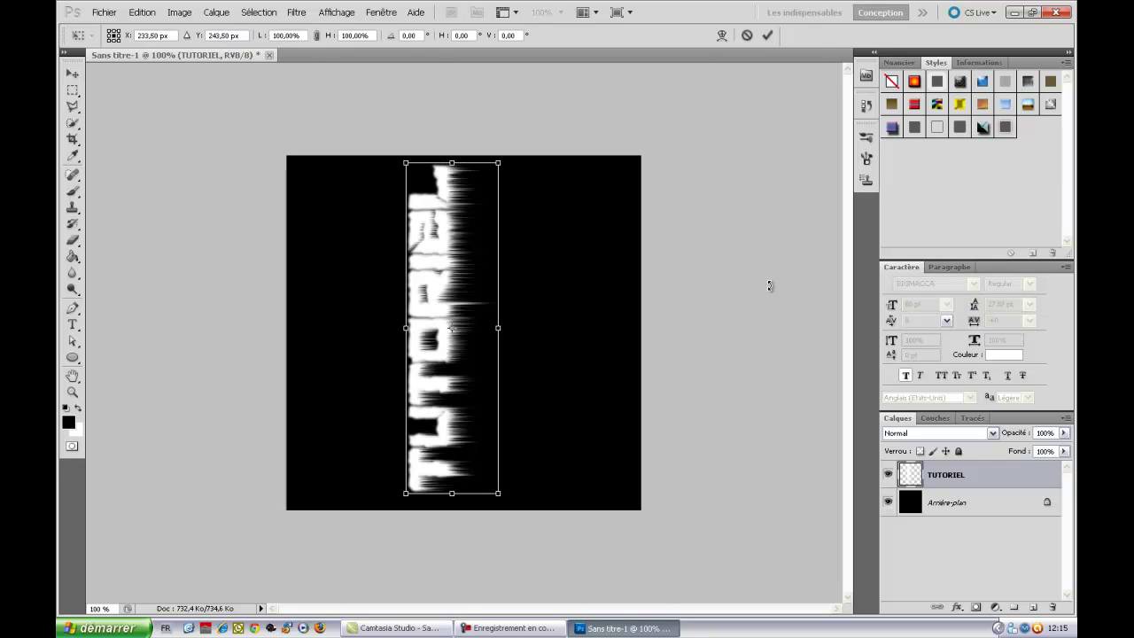
right_click(459, 246)
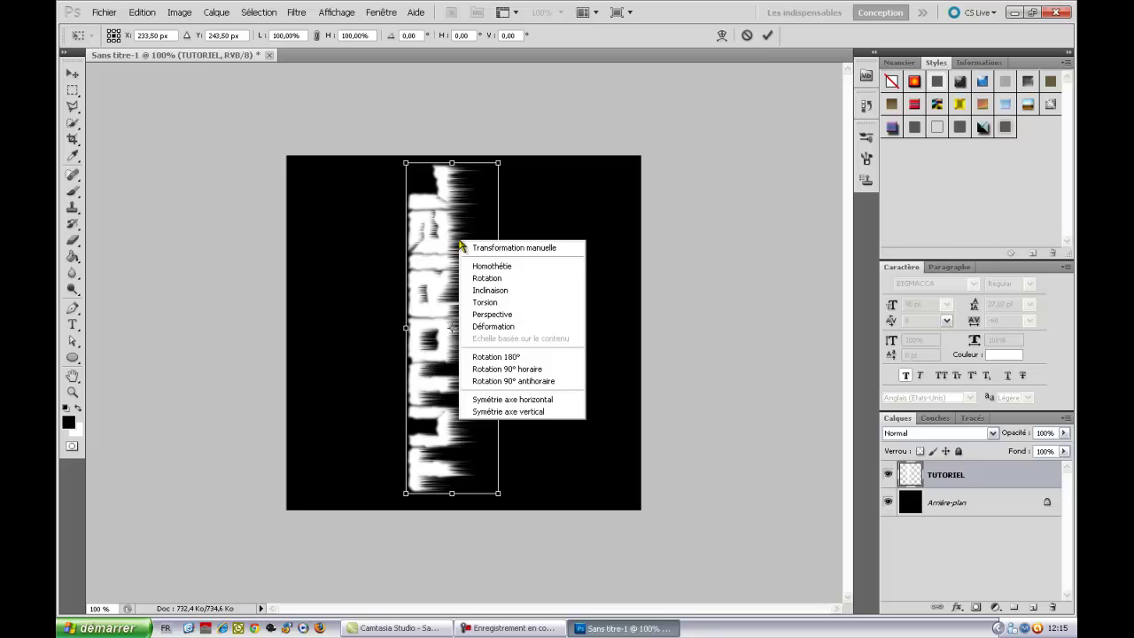
left_click(540, 370)
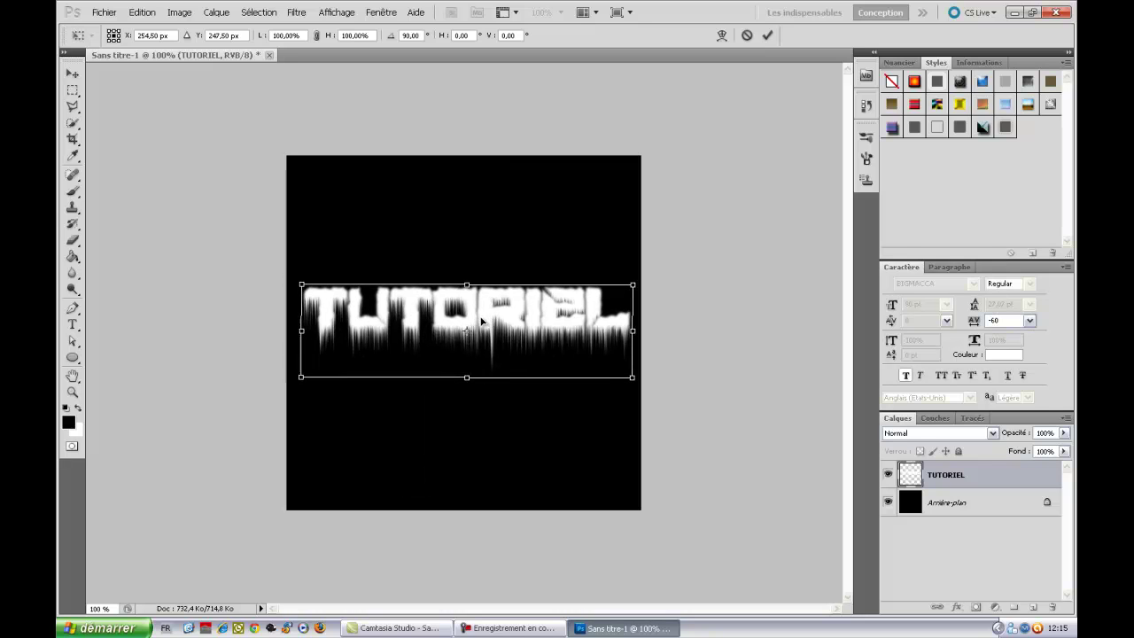
left_click(74, 75)
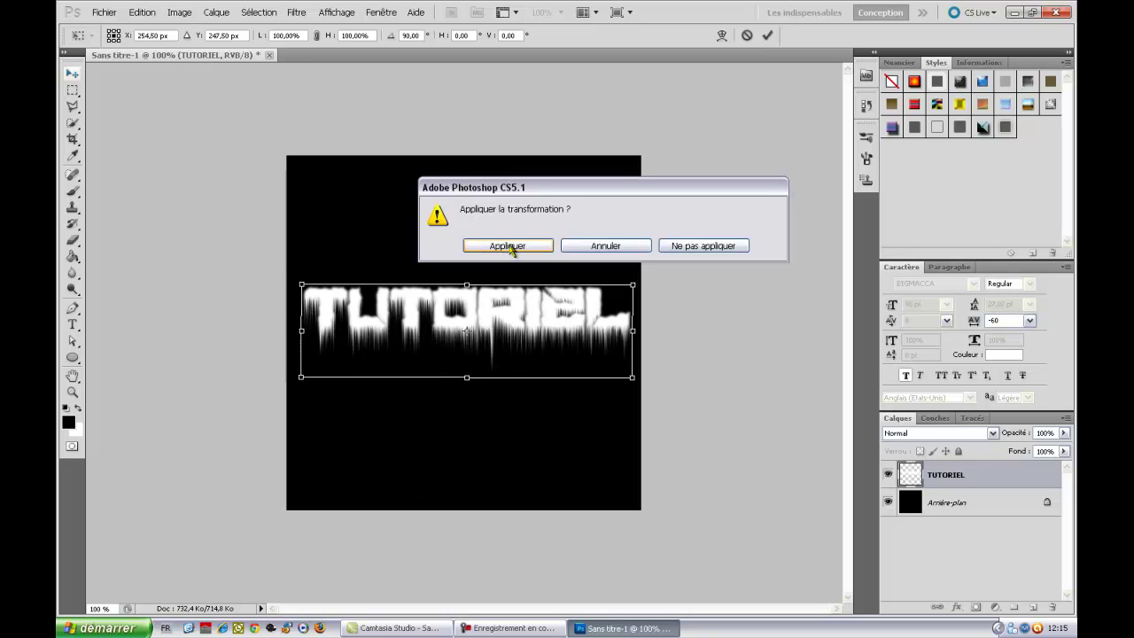
left_click(501, 247)
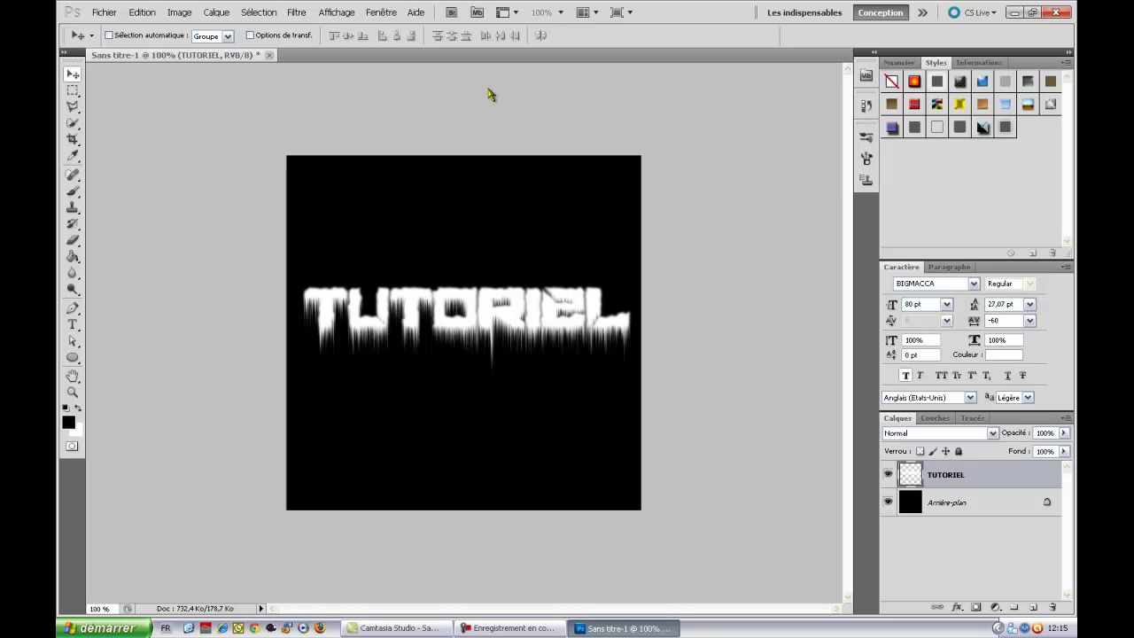
Step: Colorise the TUTORIEL layer with Hue/Saturation (Teinte/Saturation), enabling Redéfinir and setting the hue to 190
left_click(180, 12)
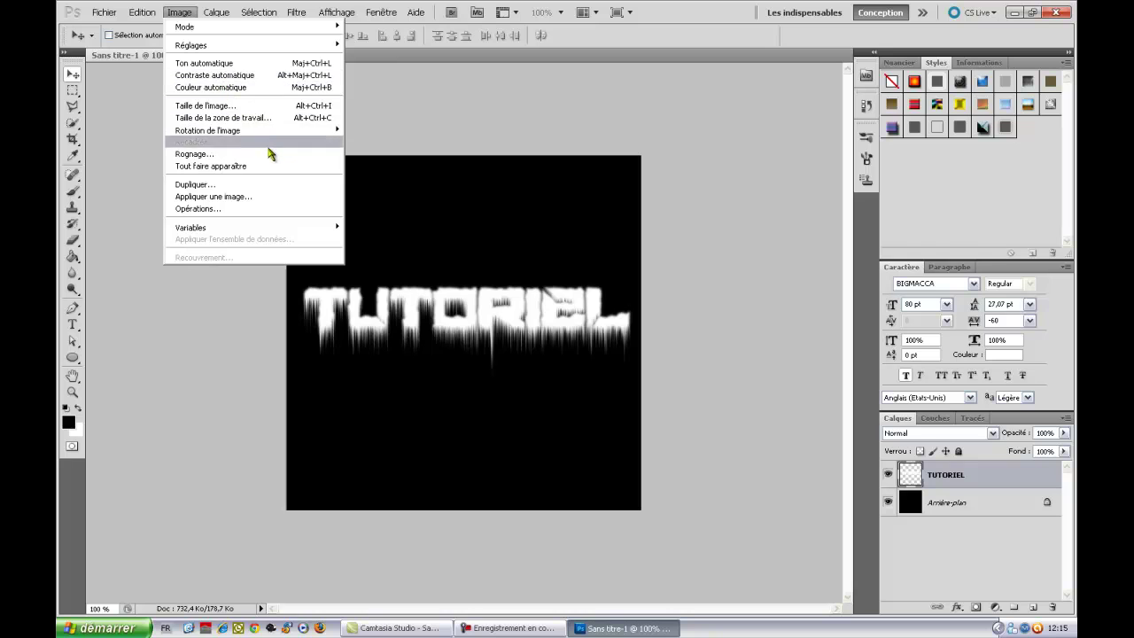
mouse_move(261, 46)
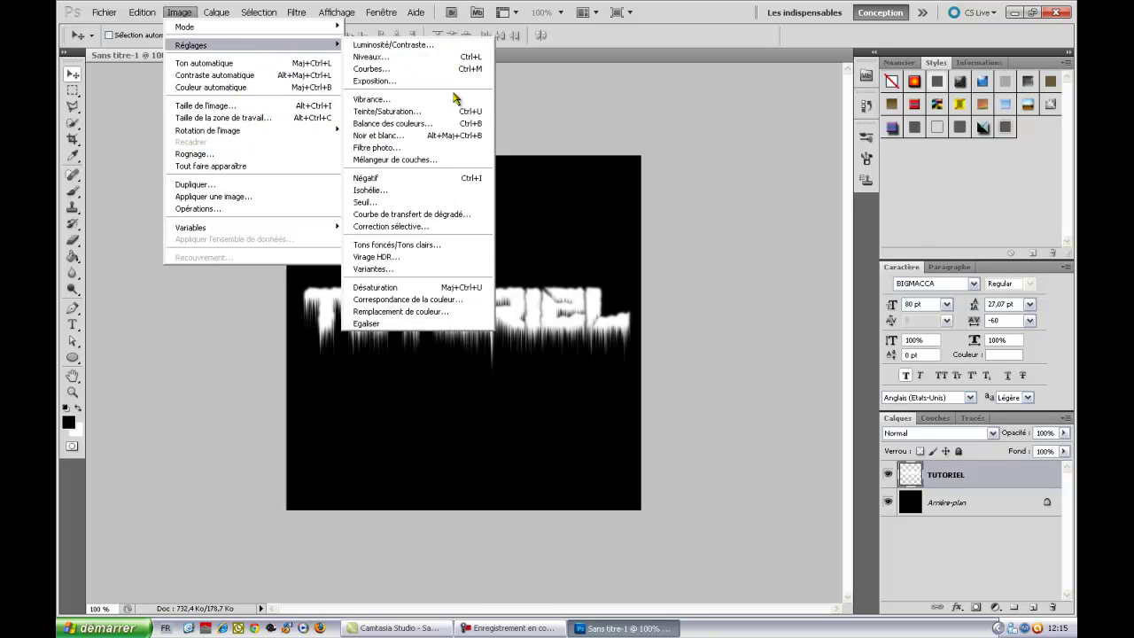
left_click(435, 112)
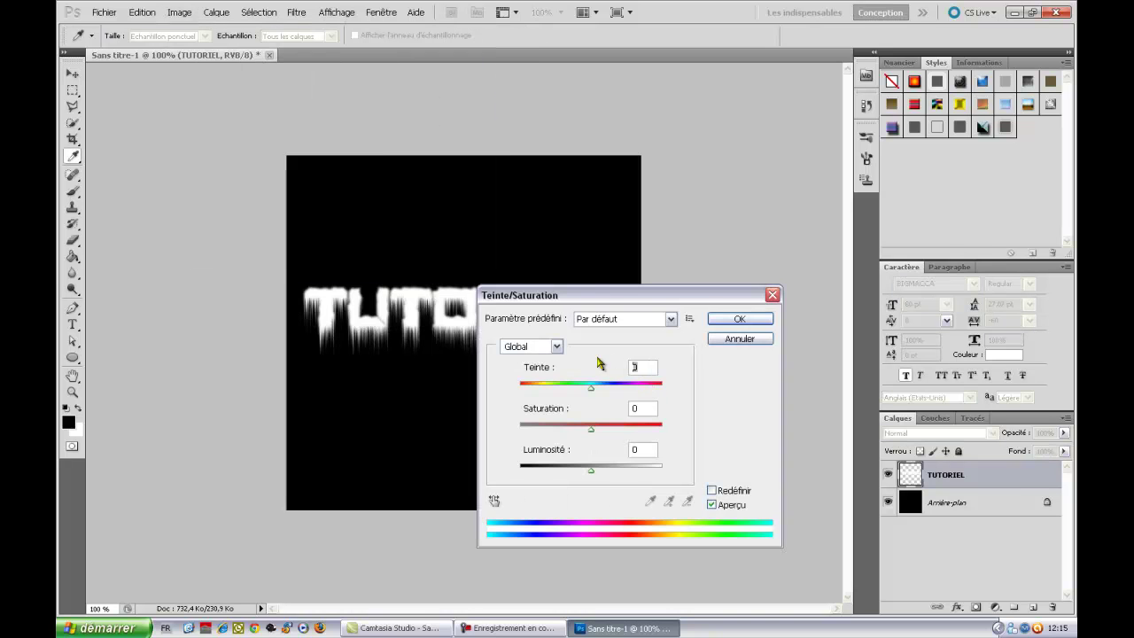
type("1800")
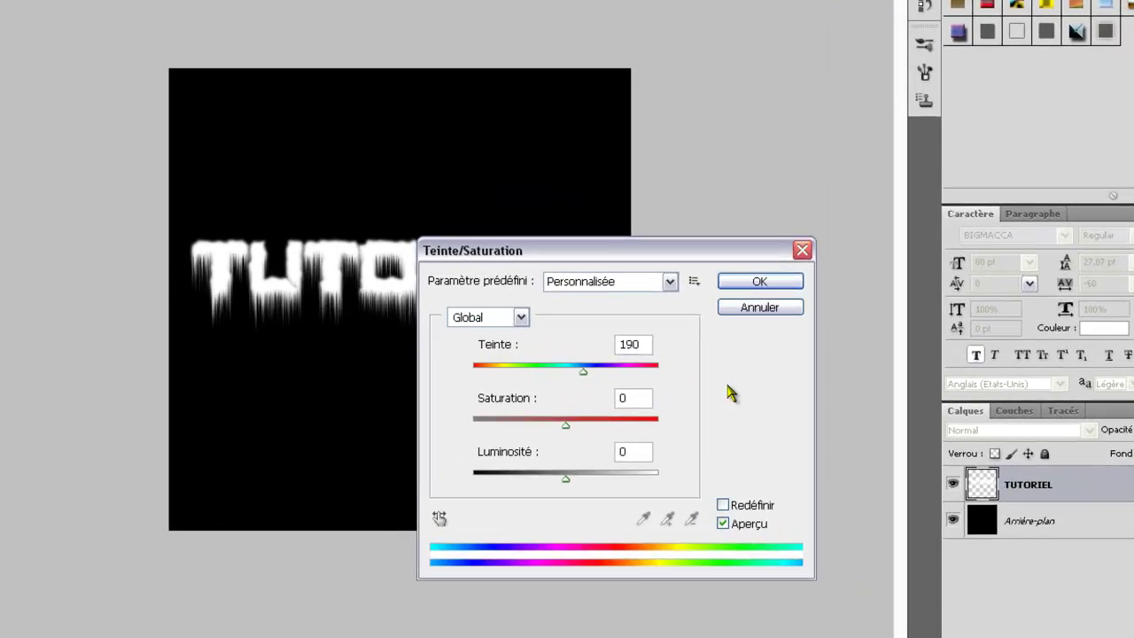
key("Tab")
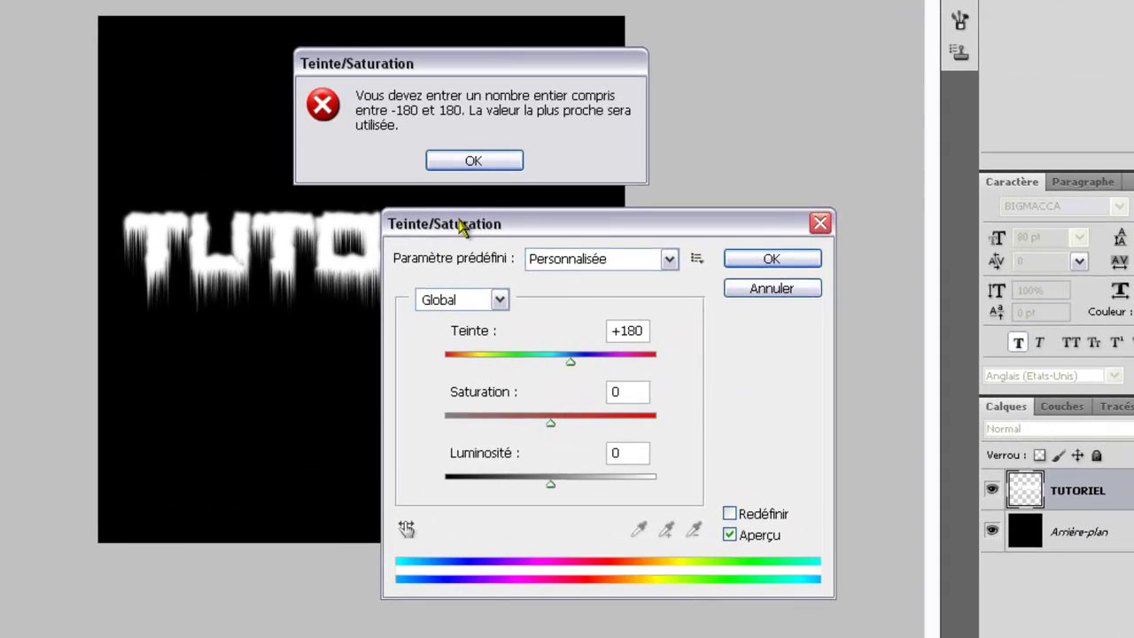
left_click(473, 161)
left_click(729, 514)
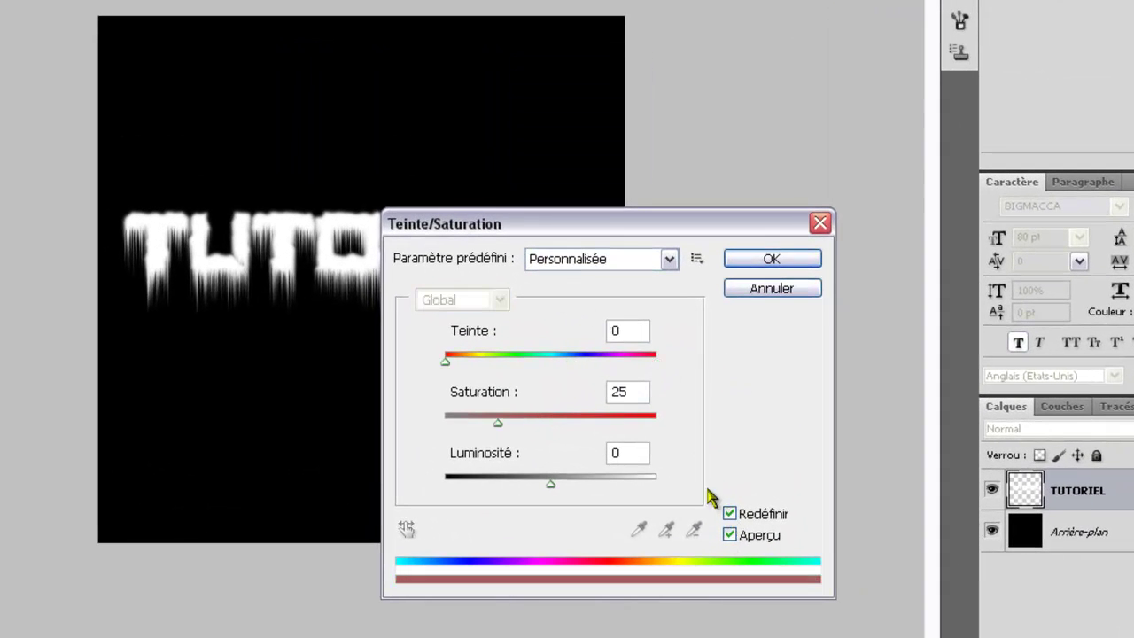
double_click(632, 330)
type("19")
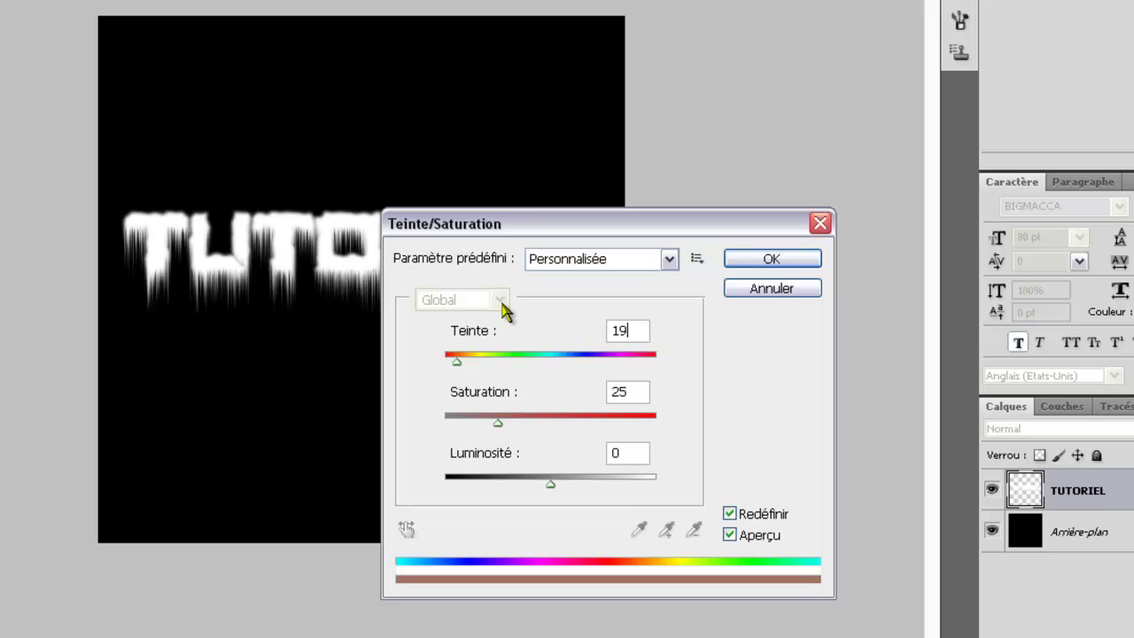
type("0")
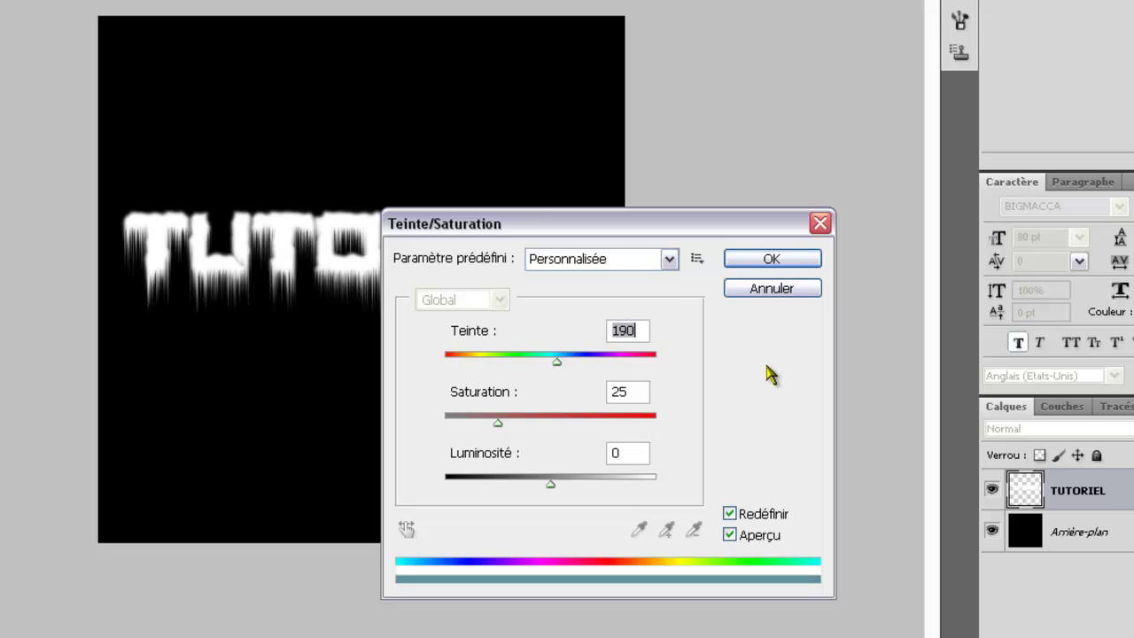
Step: Set the saturation to 50 and the lightness to +9, and apply the Hue/Saturation adjustment
left_click_drag(499, 424, 549, 424)
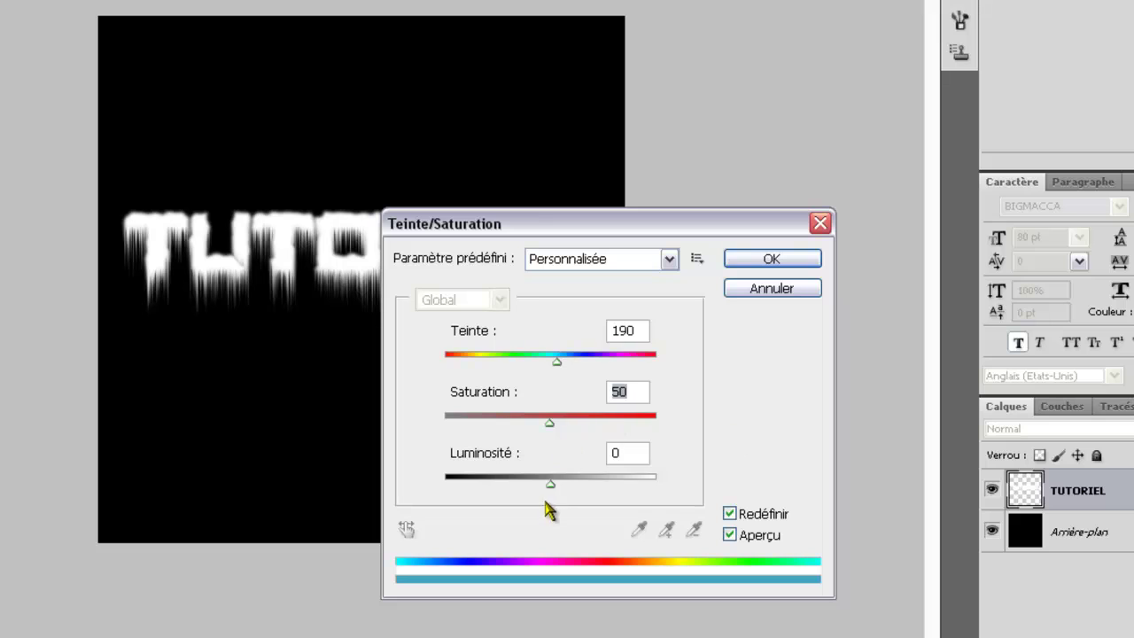
left_click_drag(549, 485, 567, 492)
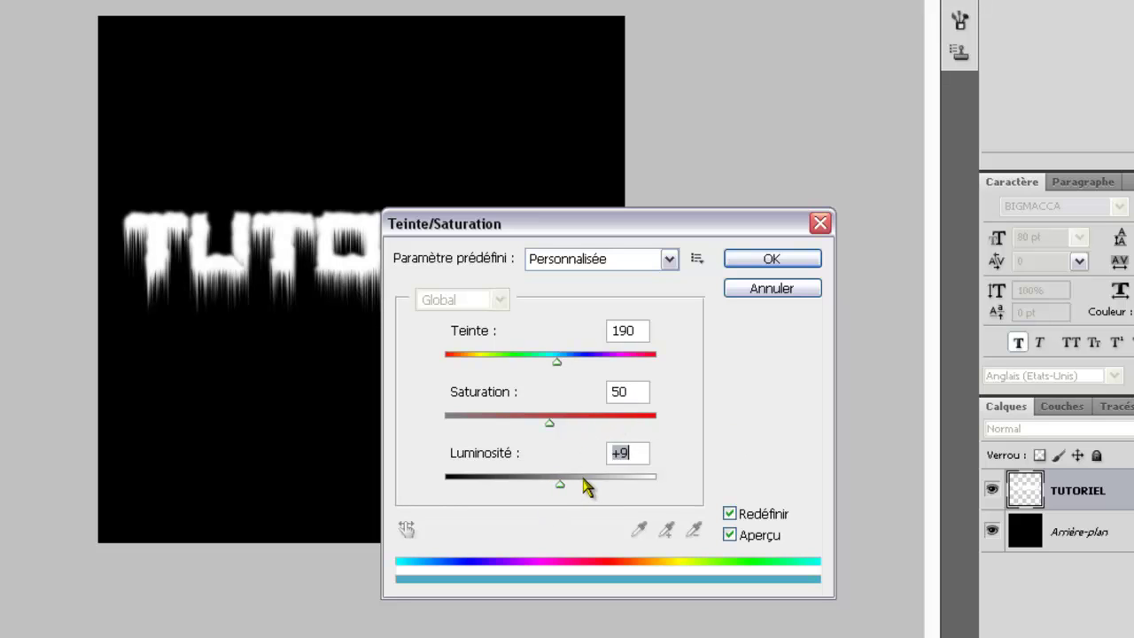
left_click(772, 259)
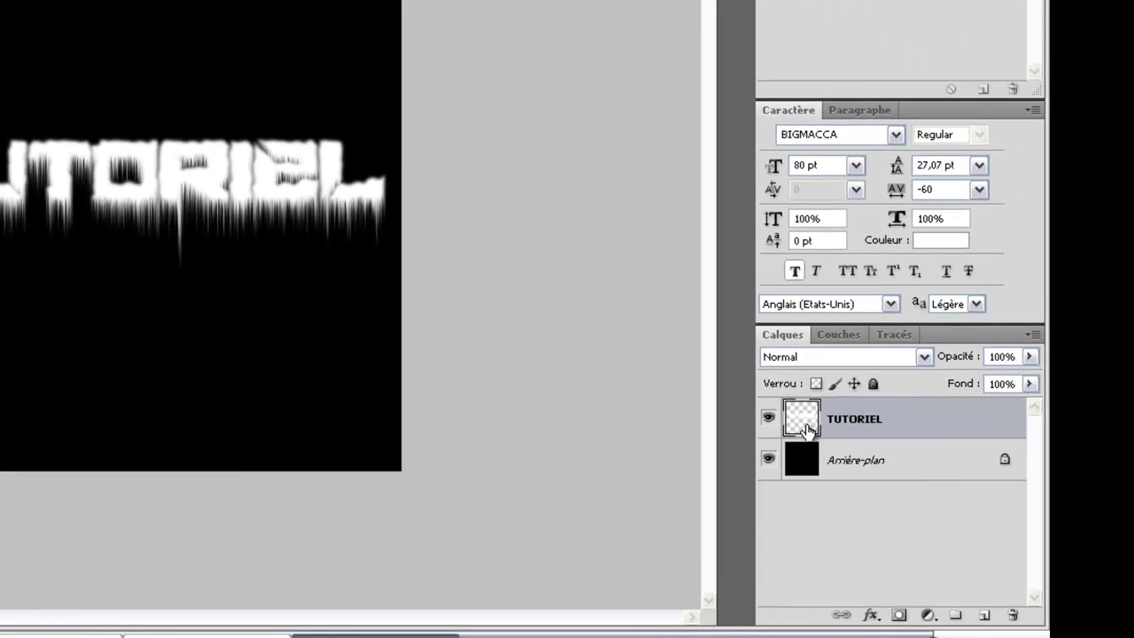
Step: Move the TUTORIEL text slightly to the left on the canvas
double_click(1025, 490)
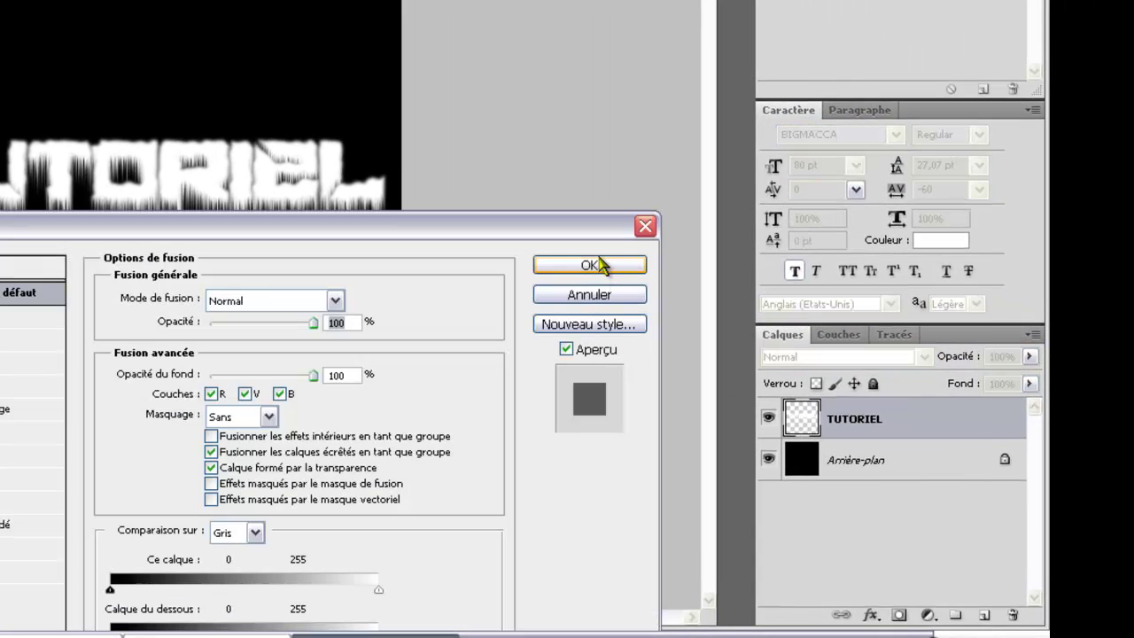
left_click(646, 226)
left_click_drag(133, 172, 97, 197)
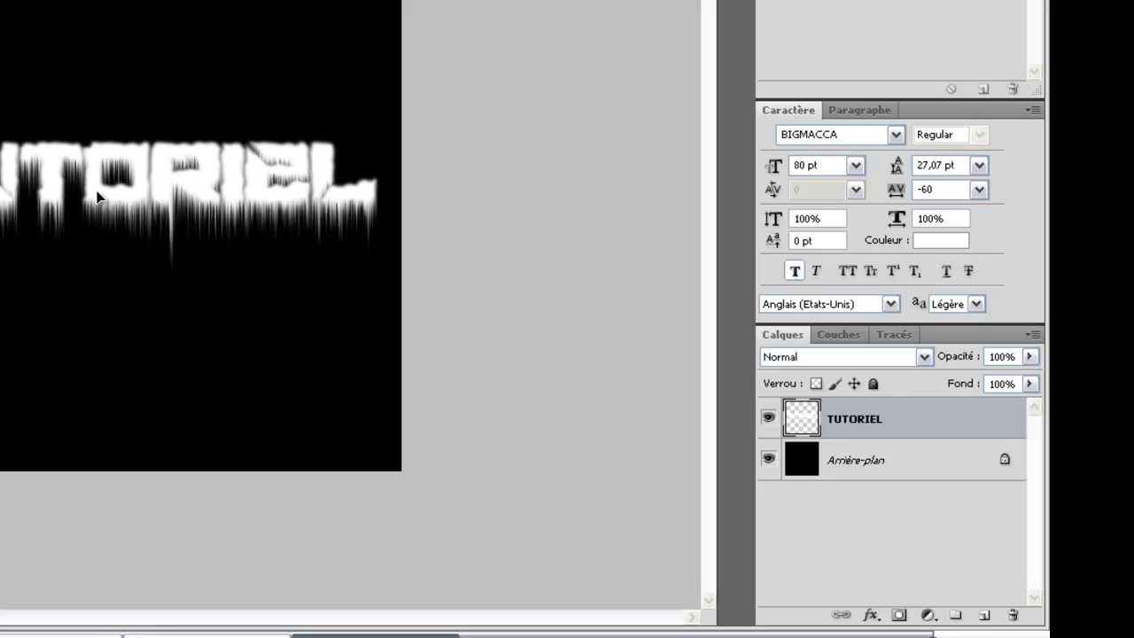
Step: Add a gradient overlay (Incrustation en dégradé) to the TUTORIEL layer and set the gradient's start colour to red ff0000
double_click(934, 430)
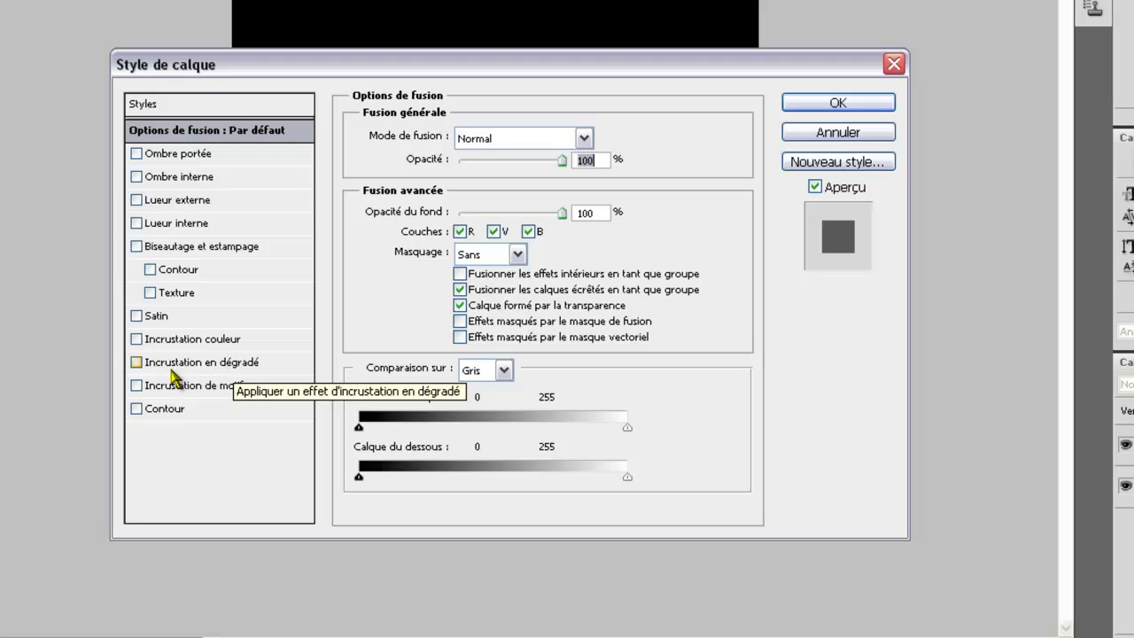
left_click(136, 362)
mouse_move(539, 69)
left_mouse_down()
mouse_move(545, 215)
mouse_move(523, 301)
mouse_move(531, 88)
left_mouse_up()
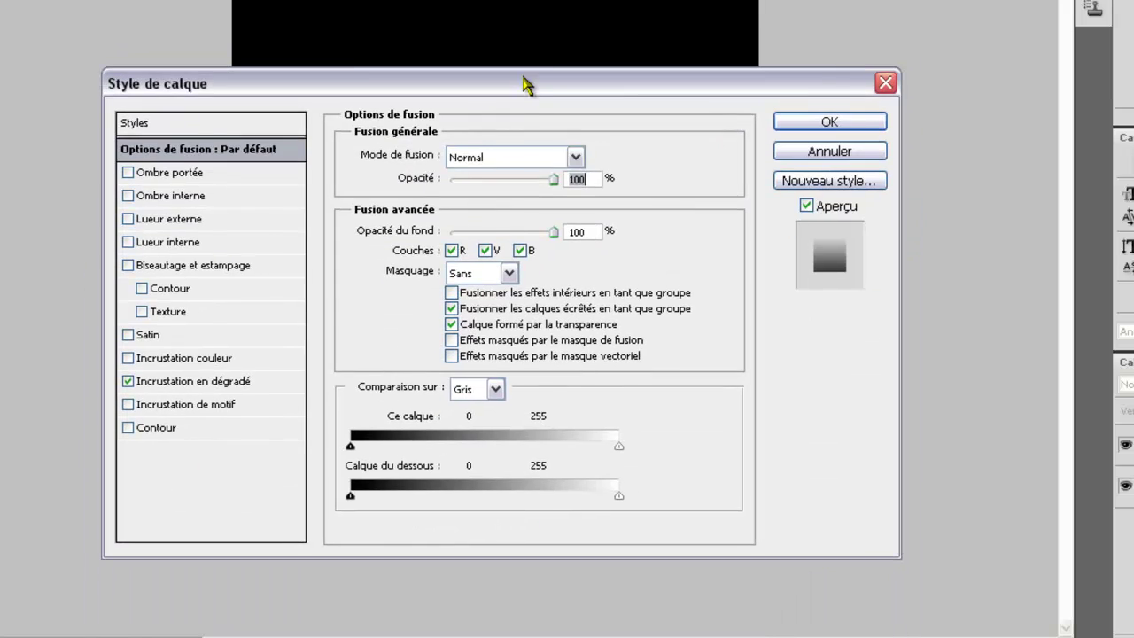
left_click(201, 383)
left_click(476, 202)
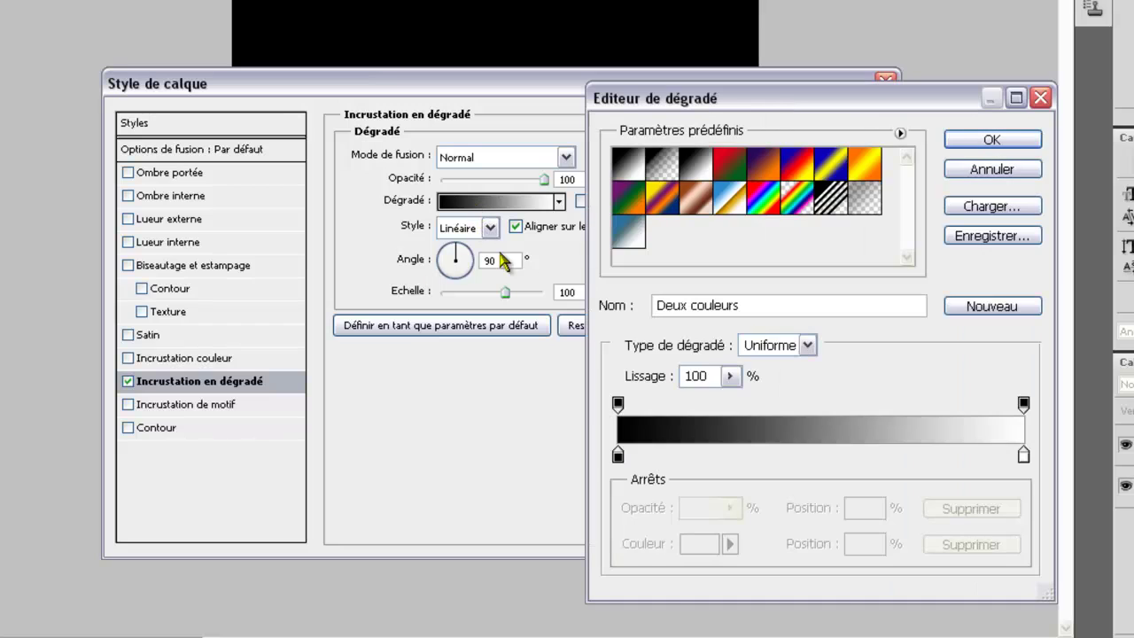
double_click(617, 456)
left_click_drag(519, 349, 561, 223)
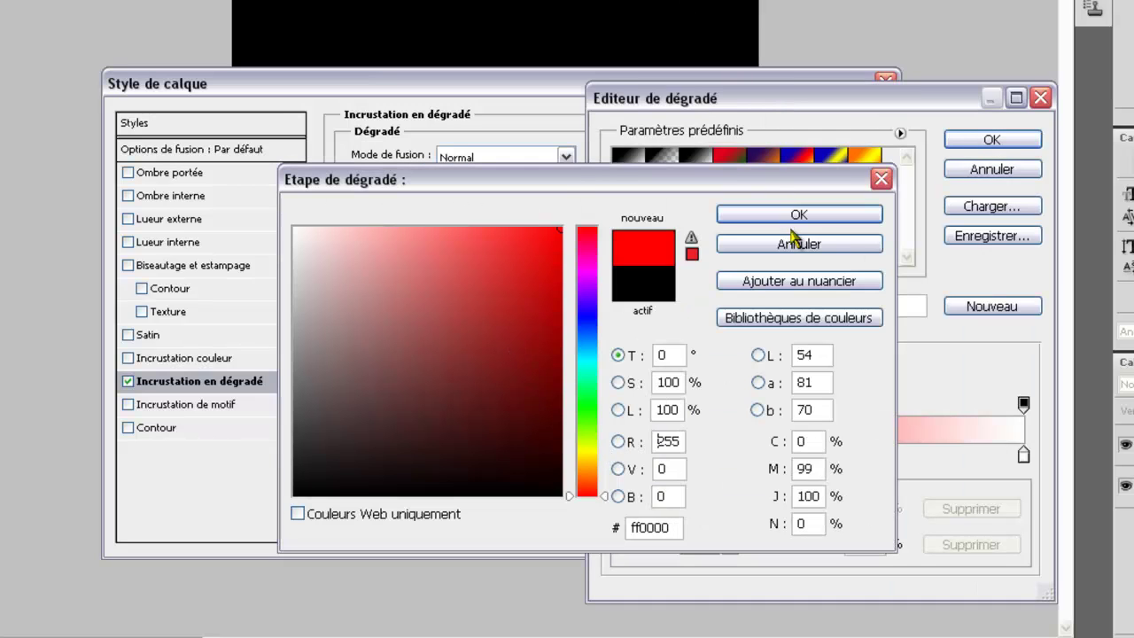
left_click(795, 221)
Step: Set the gradient's end colour to black, shift its midpoint to 74 %, and accept the gradient
double_click(1024, 457)
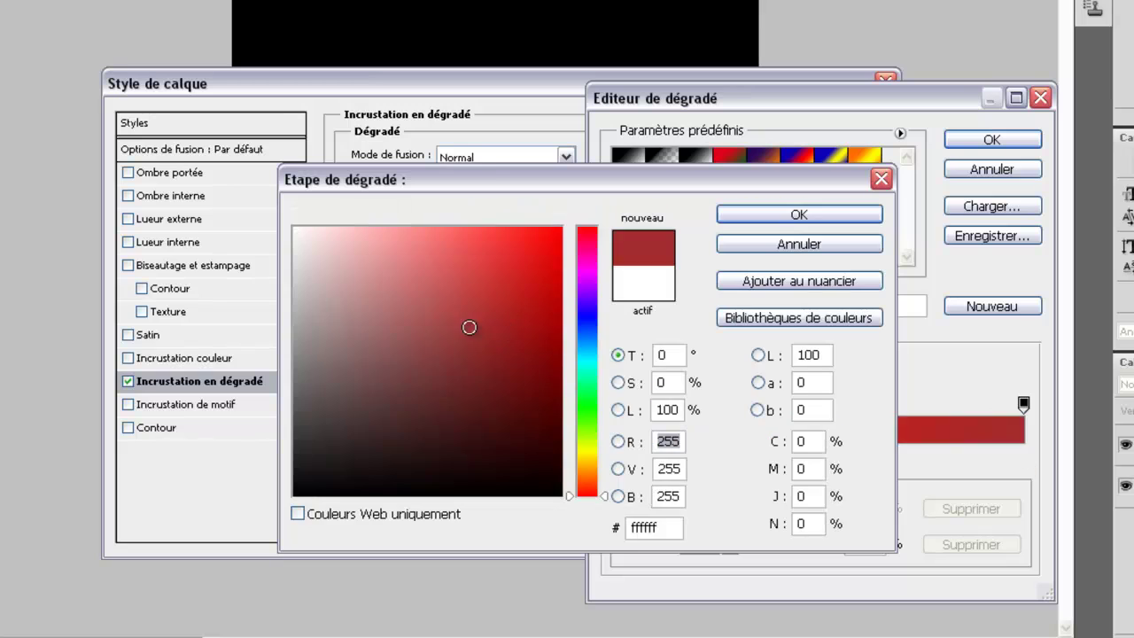
left_click_drag(293, 259, 295, 496)
left_click(798, 215)
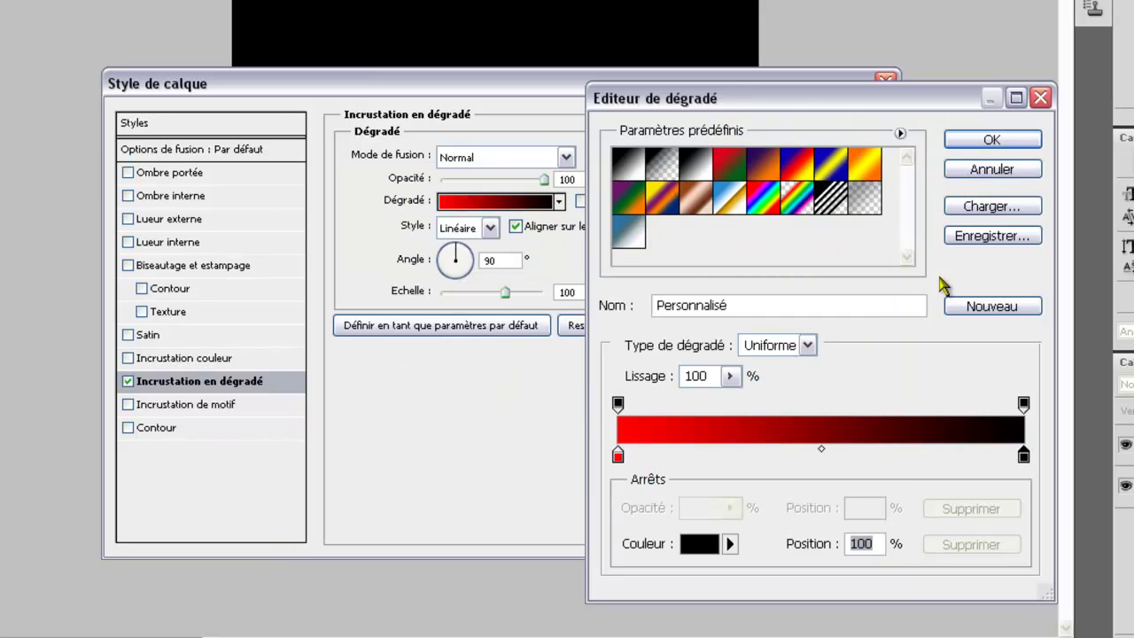
left_click_drag(825, 455, 930, 454)
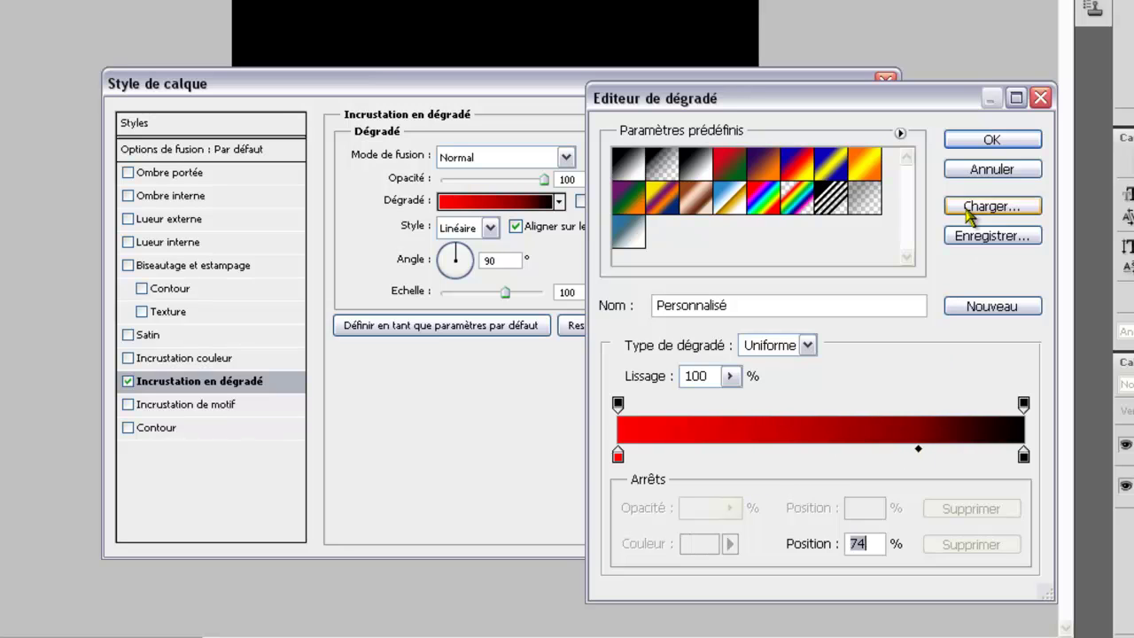
left_click(992, 140)
Step: Increase the gradient overlay's scale to 150 % and apply the layer style
left_click_drag(628, 99, 628, 328)
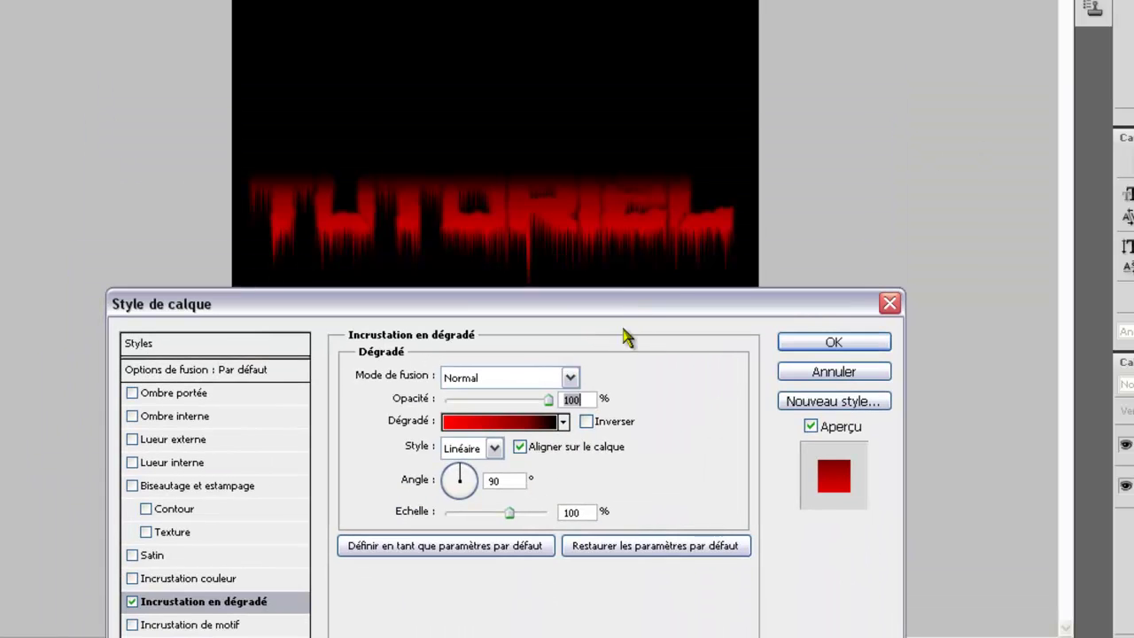
left_click_drag(509, 512, 549, 518)
left_click(864, 342)
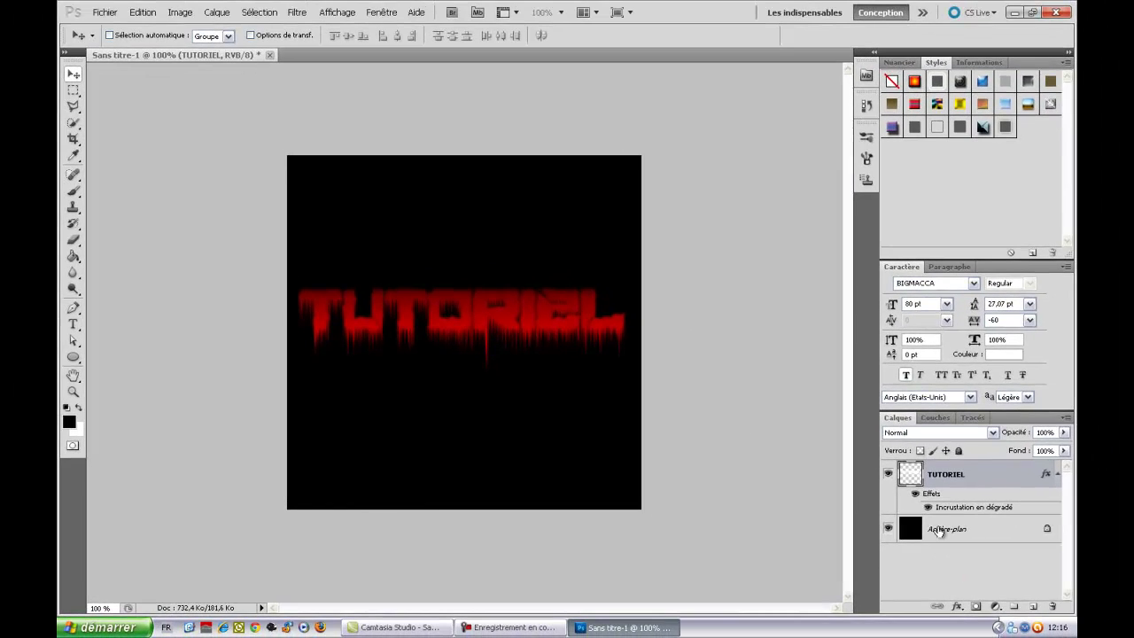
Step: Try deleting the Arrière-plan layer and undo the deletion
left_click(939, 530)
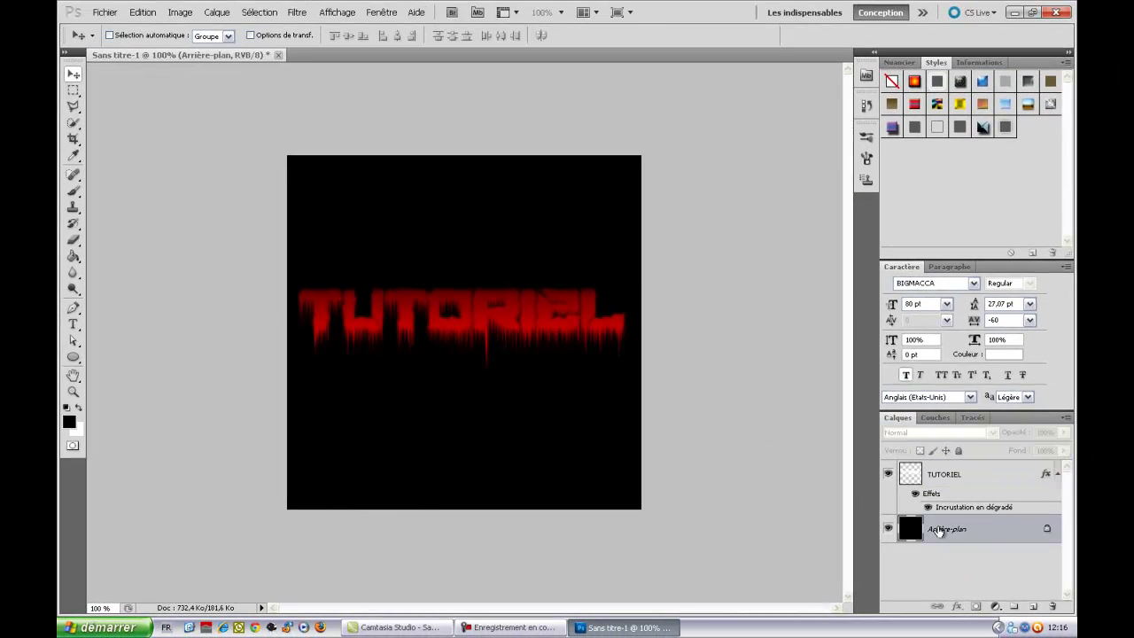
key("Delete")
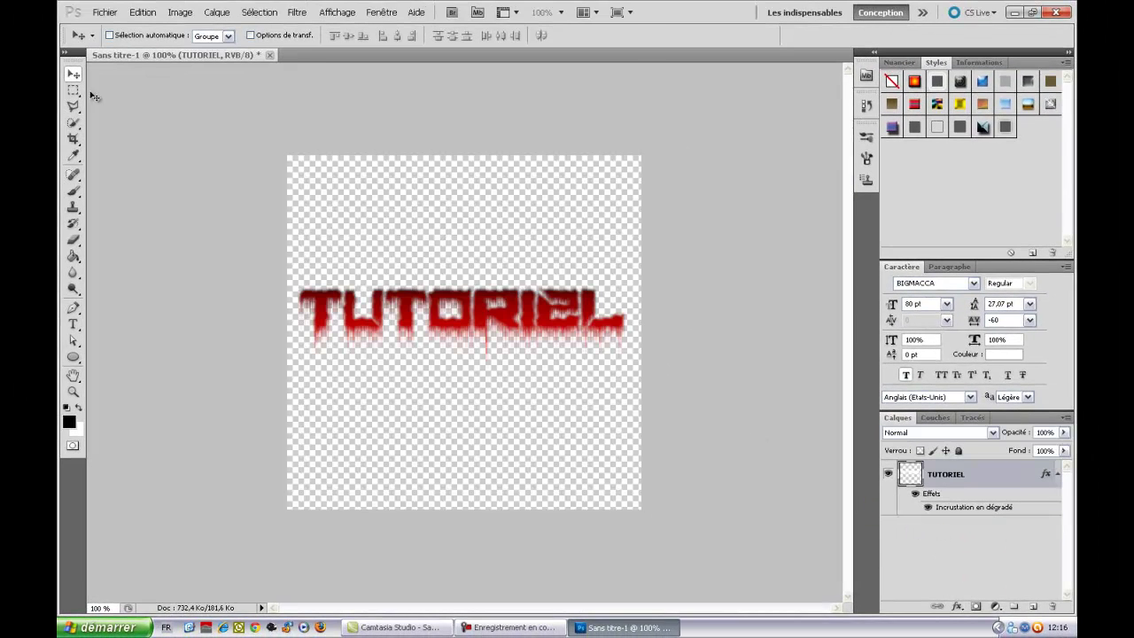
left_click(142, 12)
left_click(173, 25)
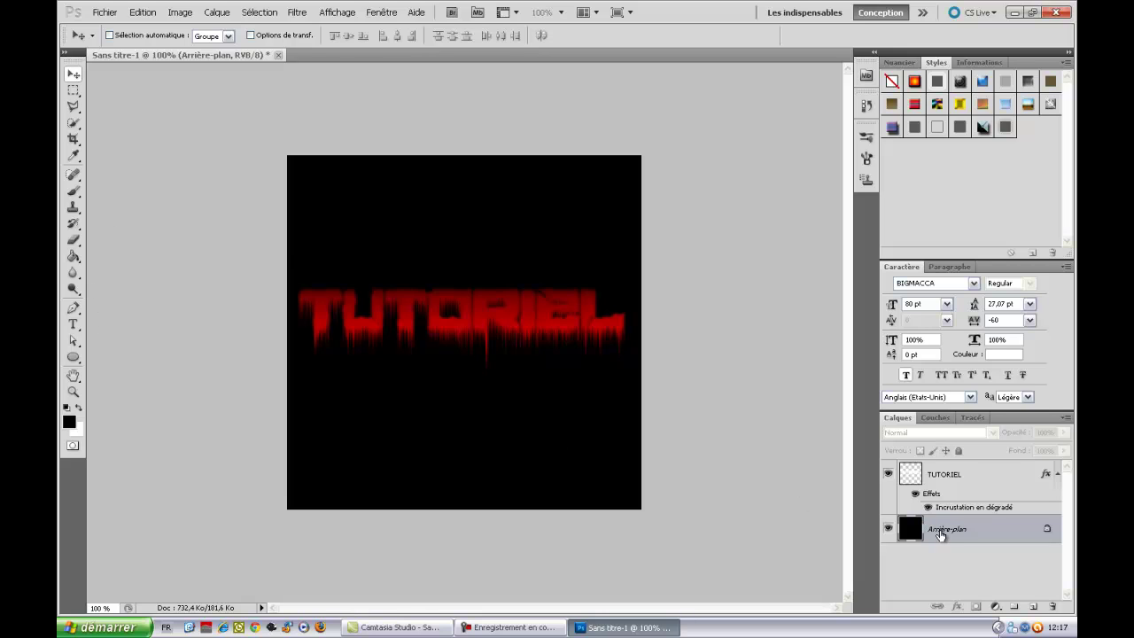
Step: Remove the black background from the Arrière-plan layer with the Magic Eraser (Gomme magique) so that only the TUTORIEL layer is kept
left_click(75, 243)
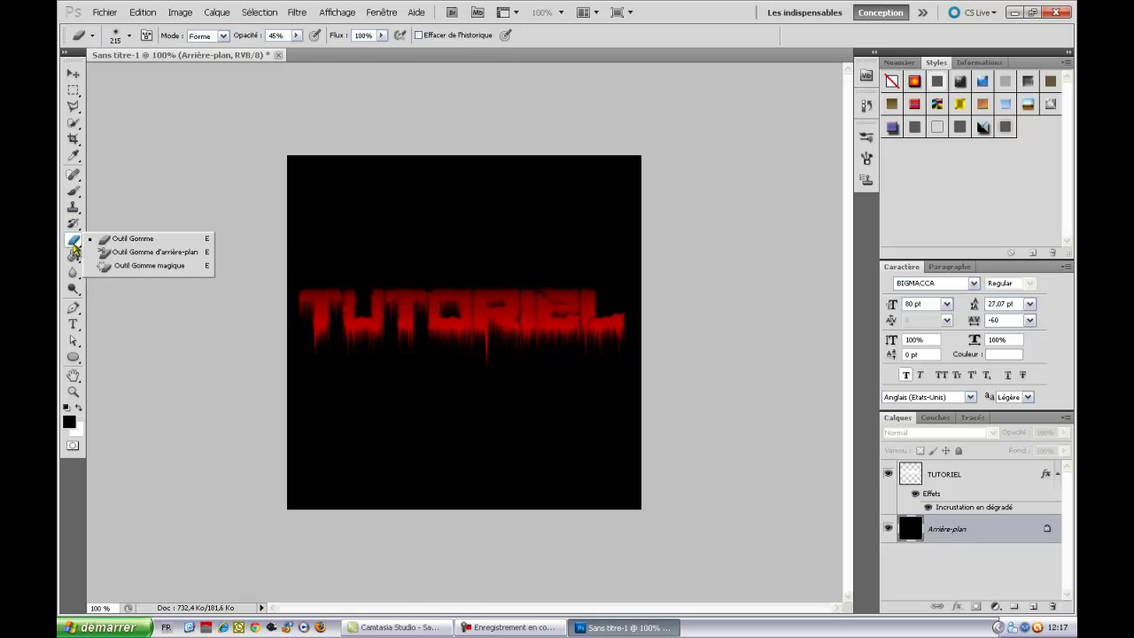
left_click(132, 269)
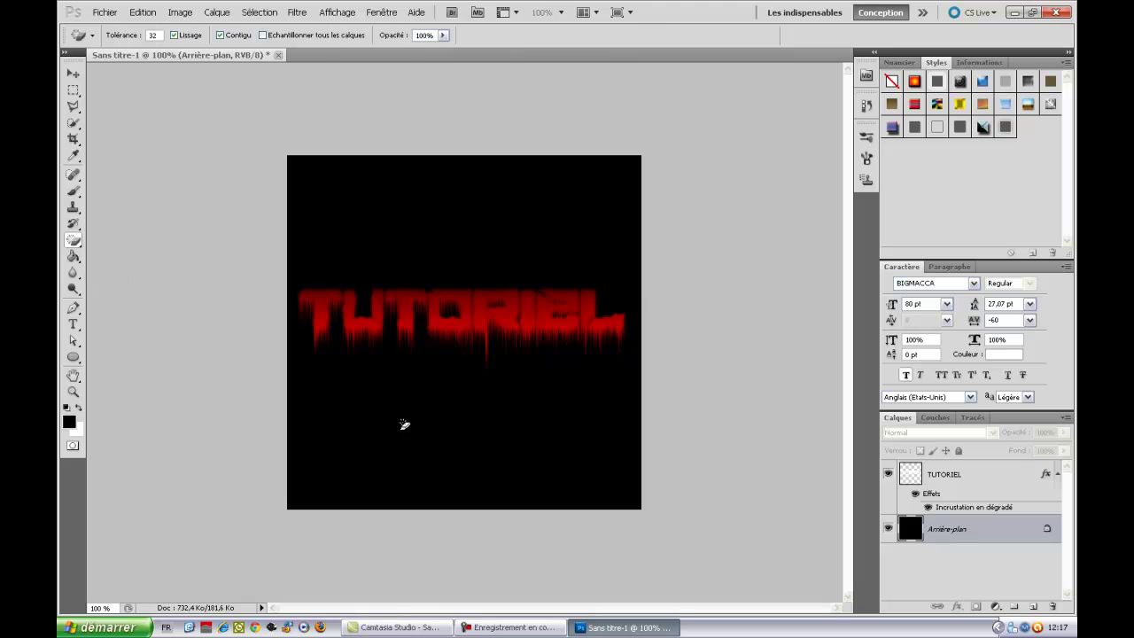
left_click(407, 427)
key("Delete")
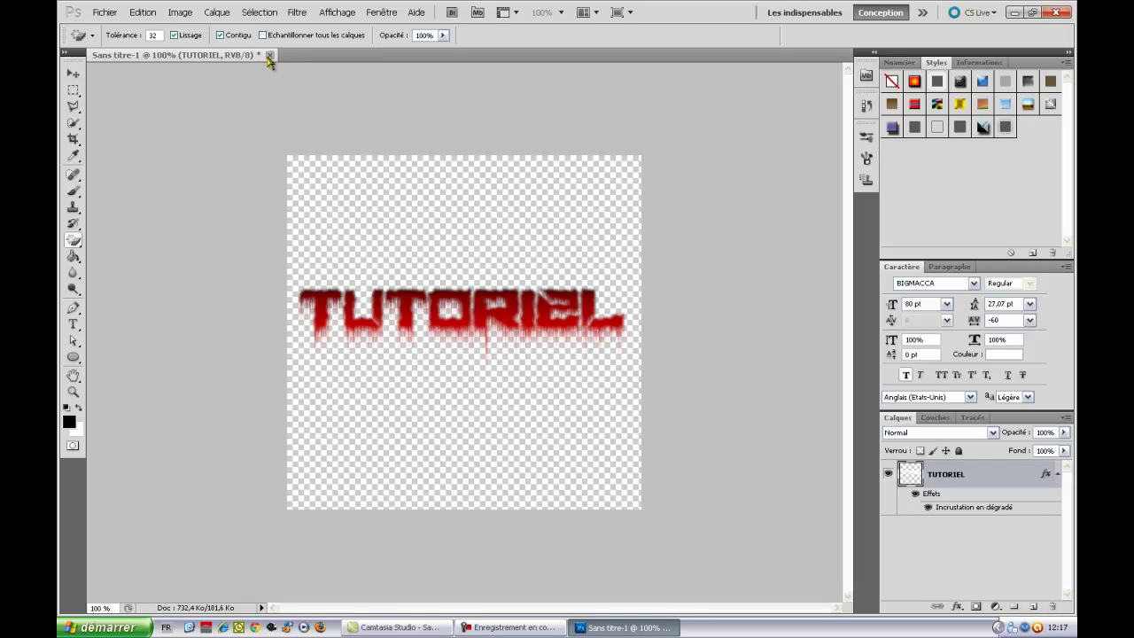
left_click(104, 13)
left_click(107, 28)
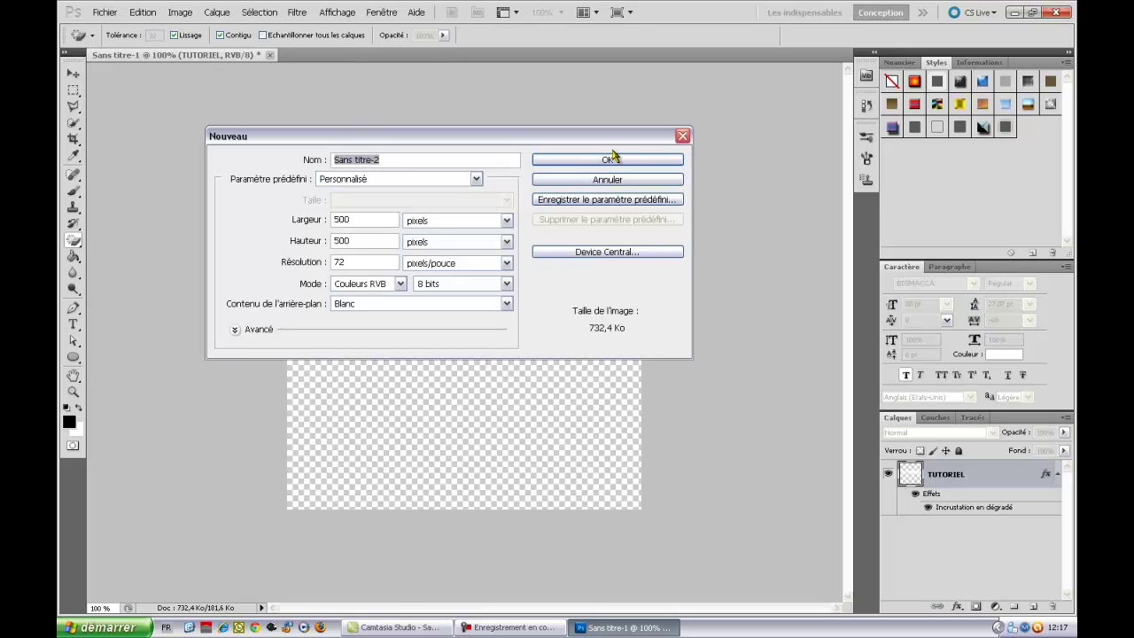
left_click(682, 135)
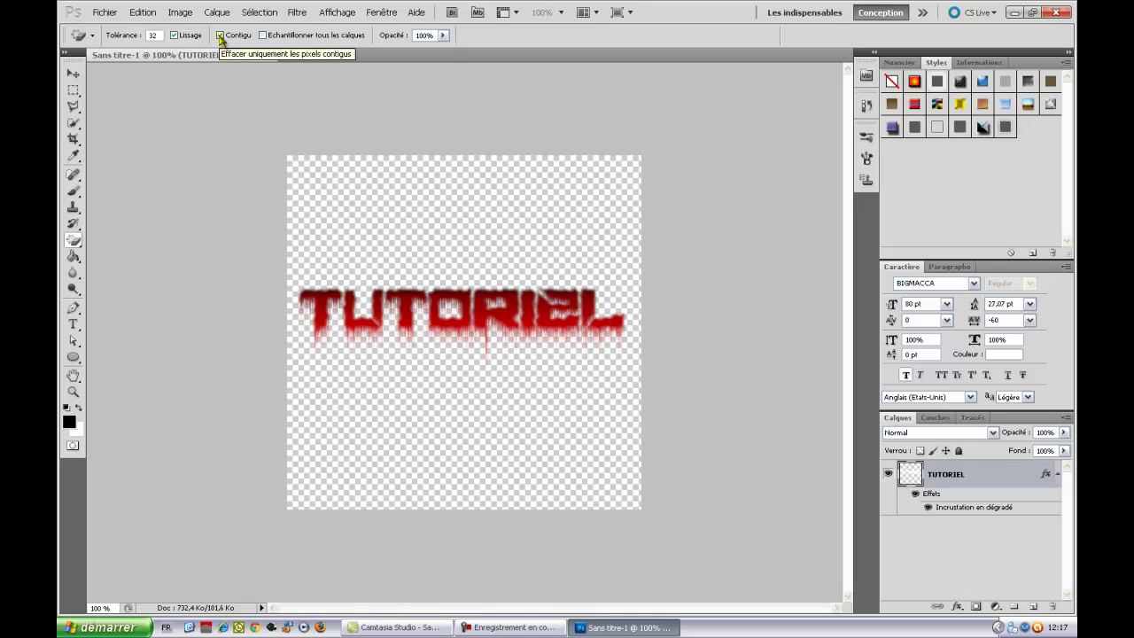
Step: Edit the TUTORIEL layer's gradient overlay and change the gradient's start colour to the greyish blue 91acc8
double_click(996, 486)
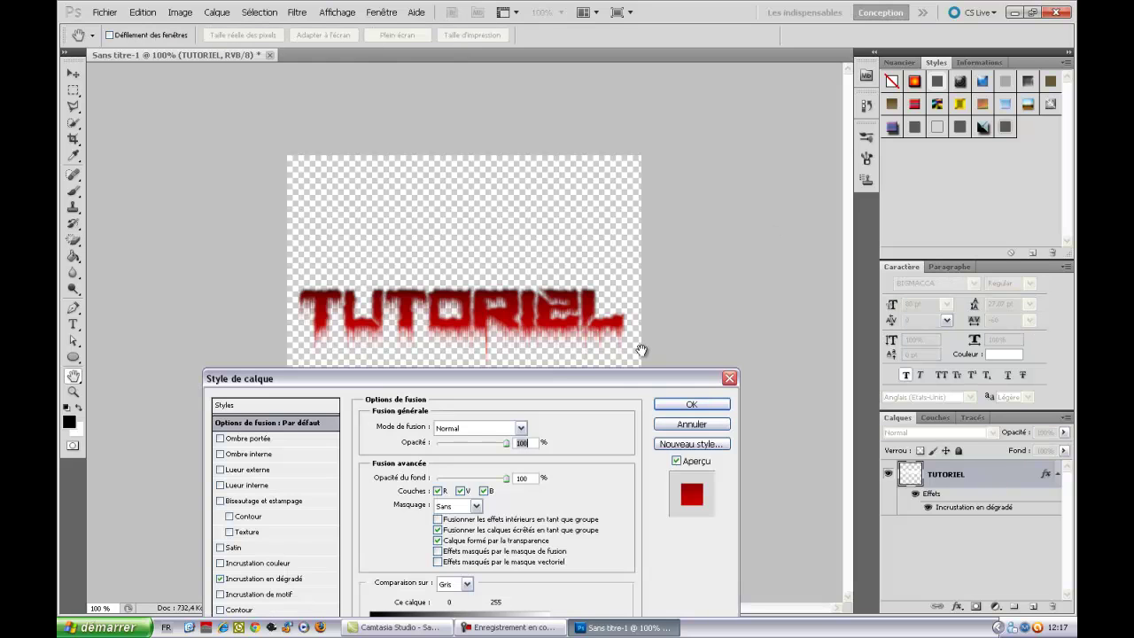
left_click_drag(587, 378, 641, 192)
left_click(328, 381)
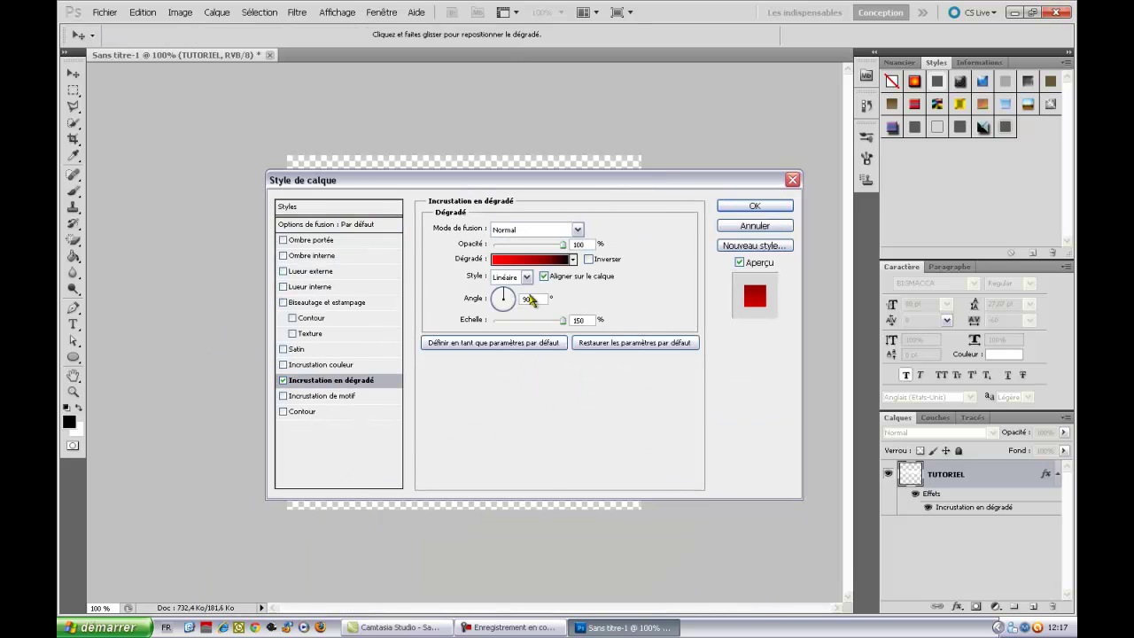
left_click(531, 258)
left_click(547, 481)
double_click(546, 482)
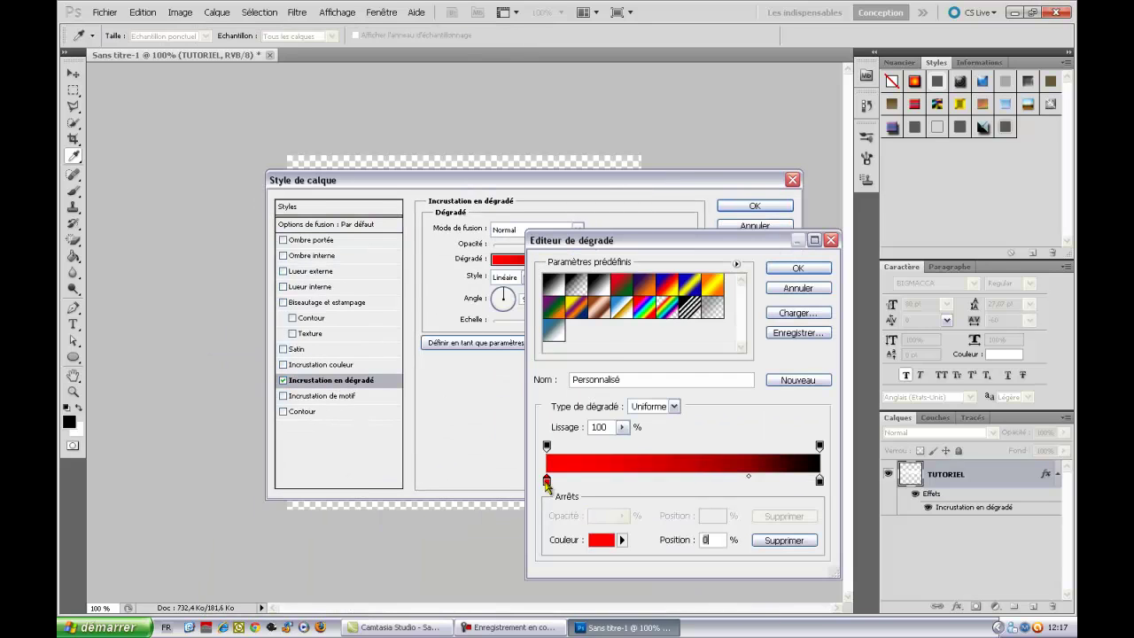
left_click_drag(535, 405, 535, 402)
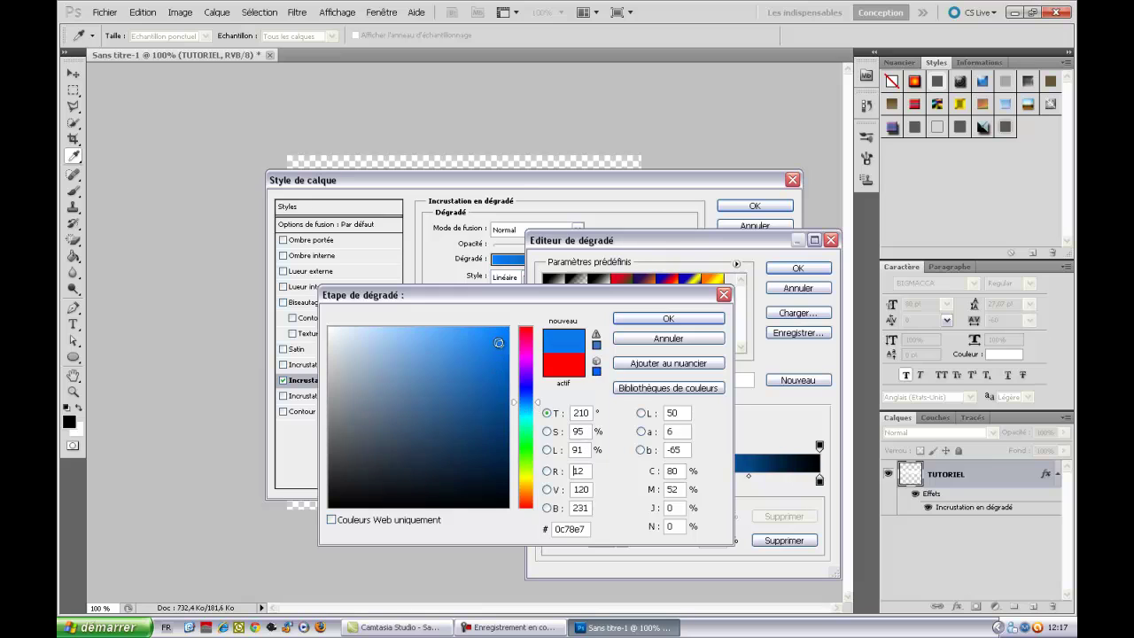
left_click_drag(497, 362, 411, 394)
left_click(379, 367)
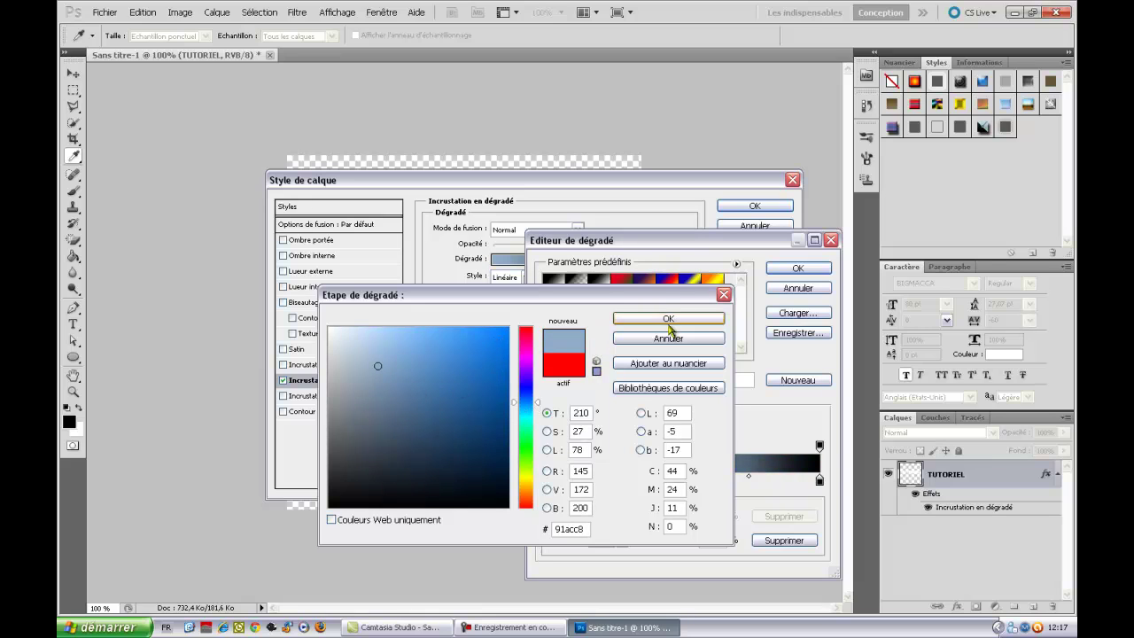
left_click(669, 321)
Step: Change the gradient's end colour to white and apply the updated gradient overlay to the TUTORIEL layer
left_click(819, 480)
double_click(820, 480)
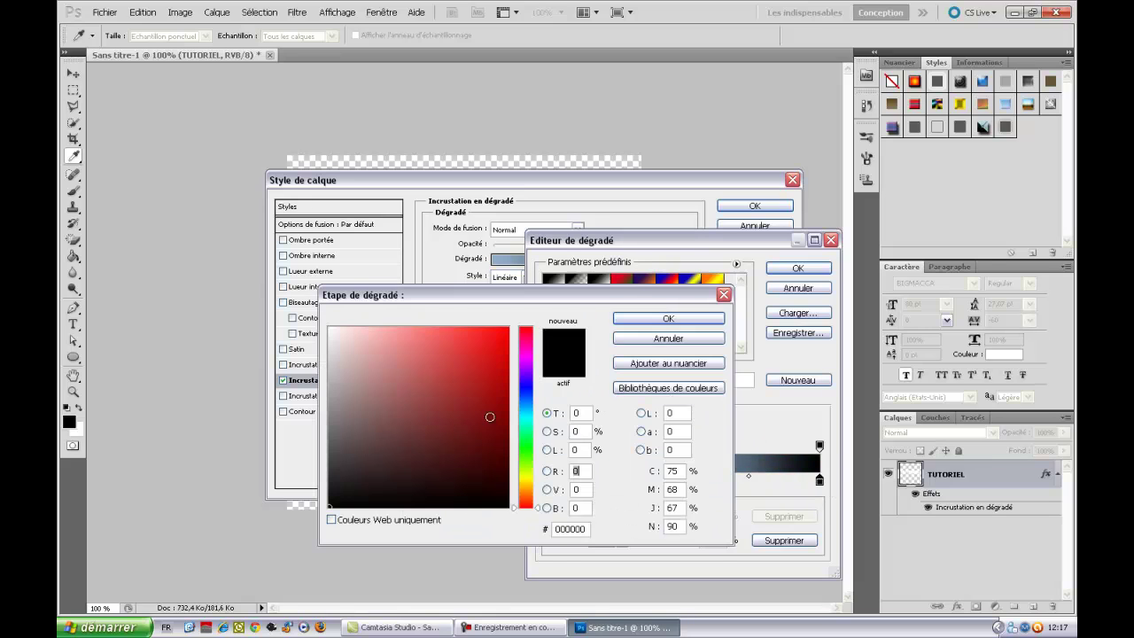
left_click(330, 326)
left_click(647, 320)
left_click(798, 268)
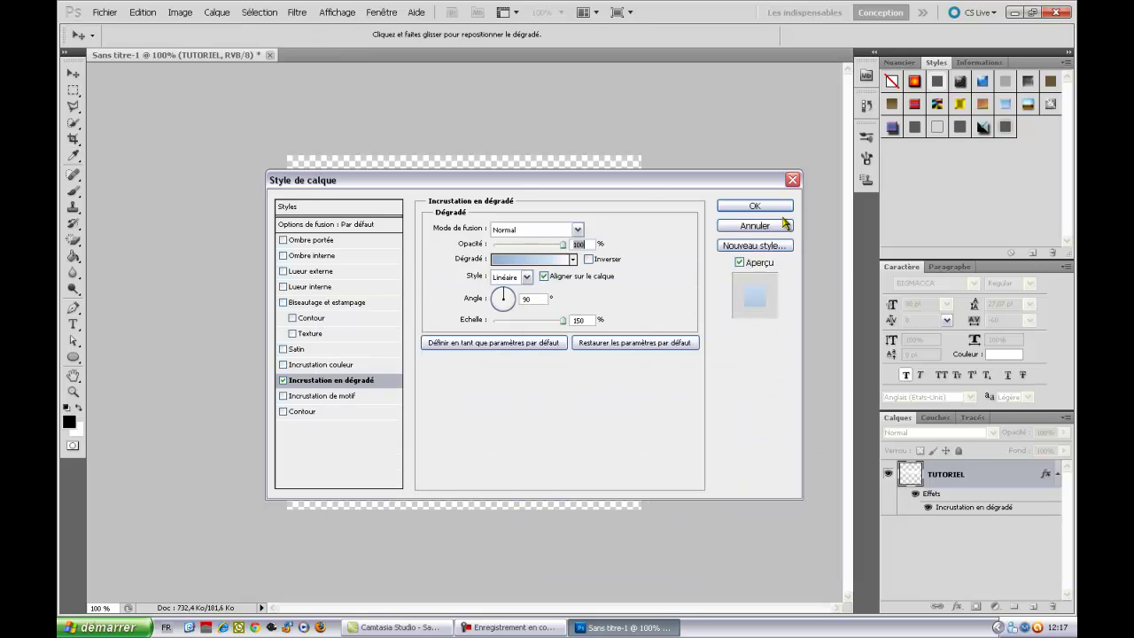
left_click(775, 209)
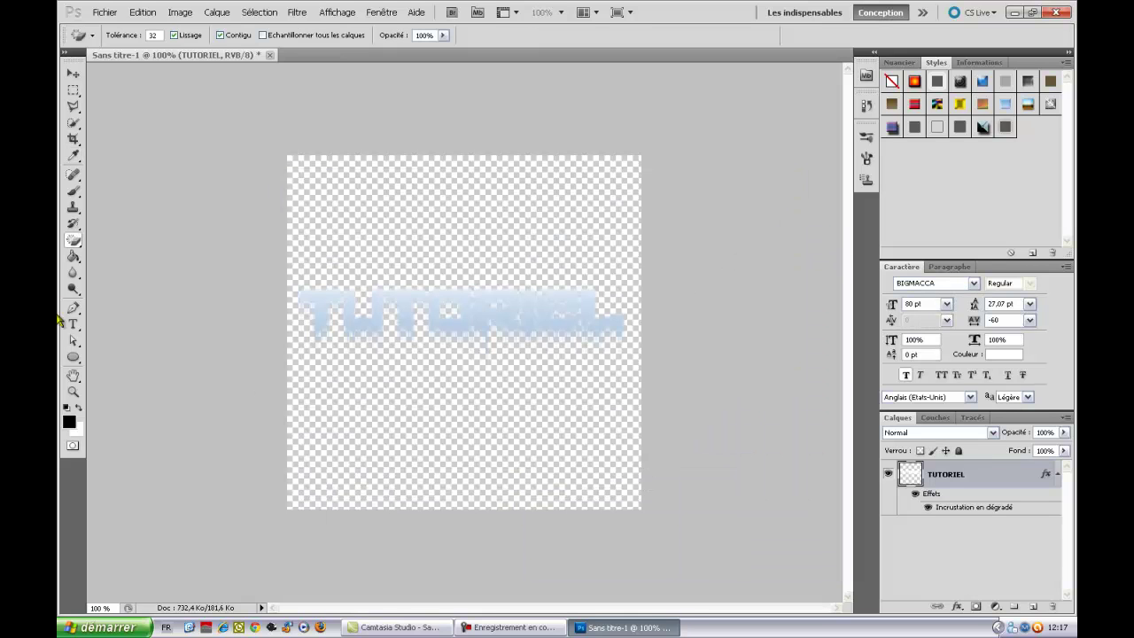
Step: Create a new layer, place it below the TUTORIEL layer, and fill it with black using the Paint Bucket
left_click(943, 550)
left_click(1033, 606)
left_click_drag(943, 474, 943, 543)
left_click(73, 256)
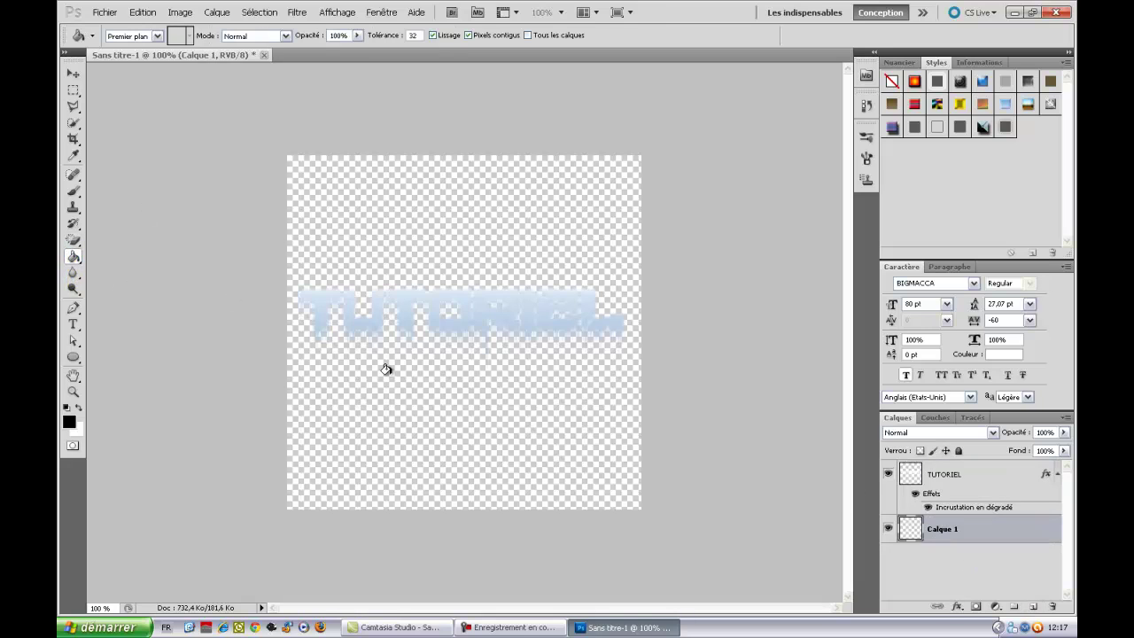
left_click(390, 380)
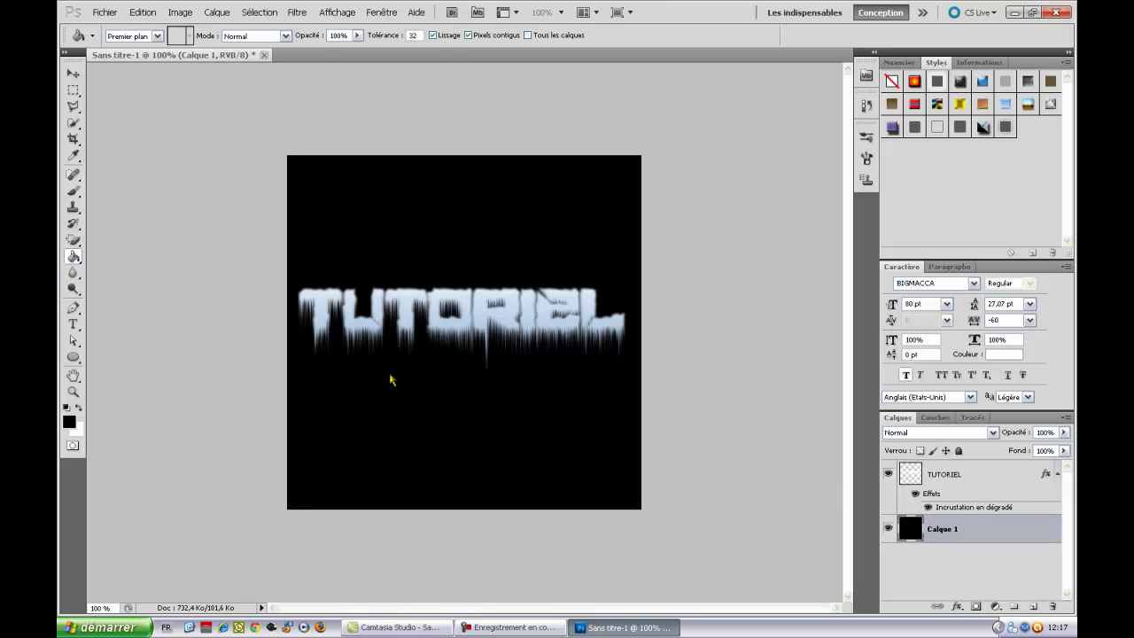